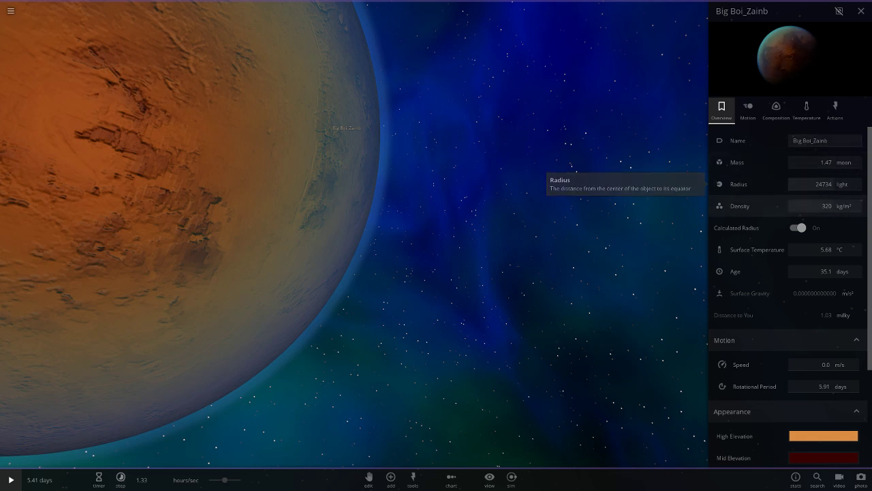
- Delete the oversized orange planet with the 320 kg/m³ density from the simulation
click(798, 228)
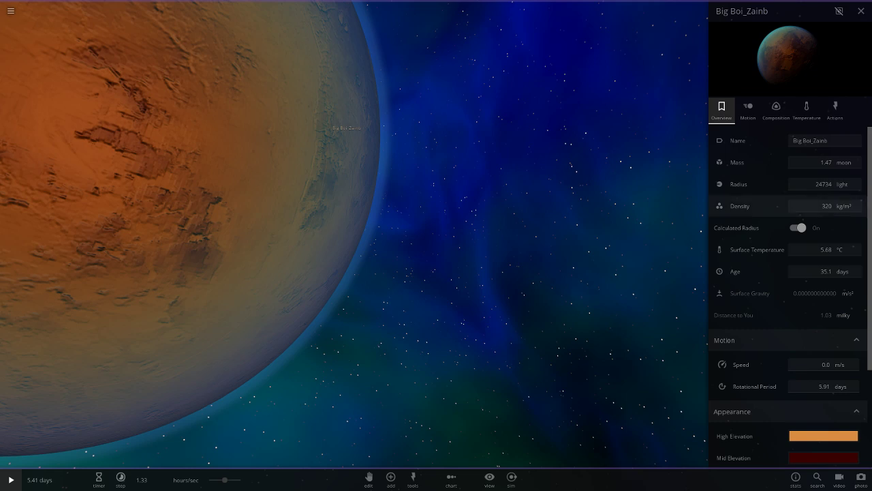
key(Delete)
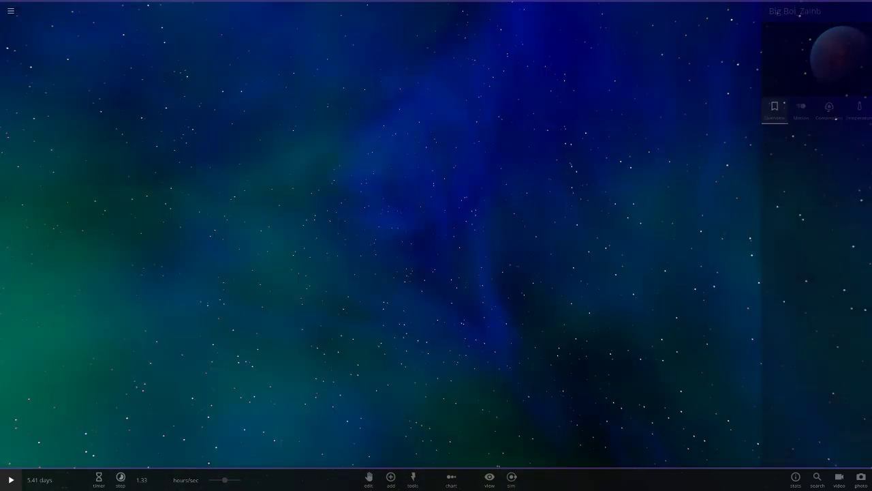
- Locate the planet "This is physically Impossible" among the simulation's bodies and open its density adjustment controls
click(818, 480)
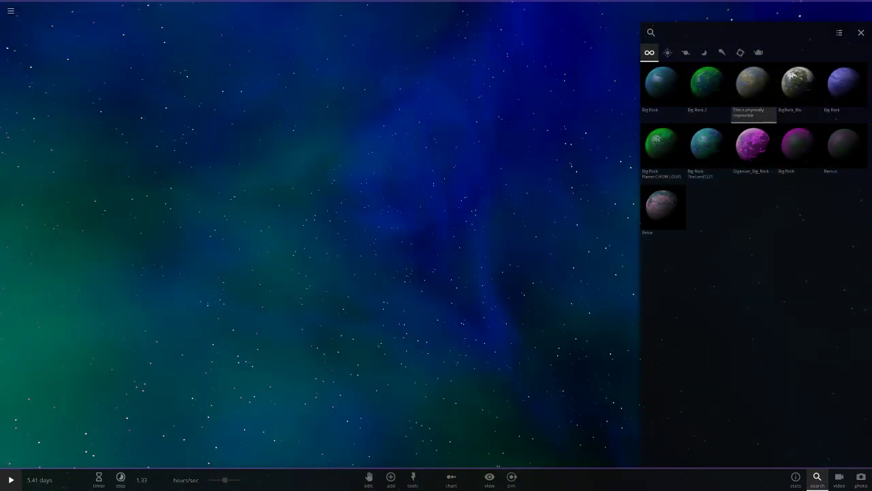
click(861, 32)
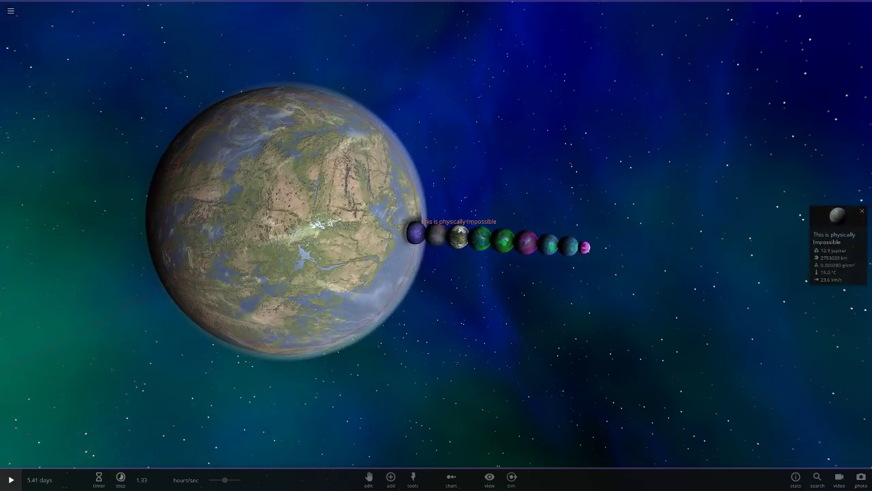
click(837, 225)
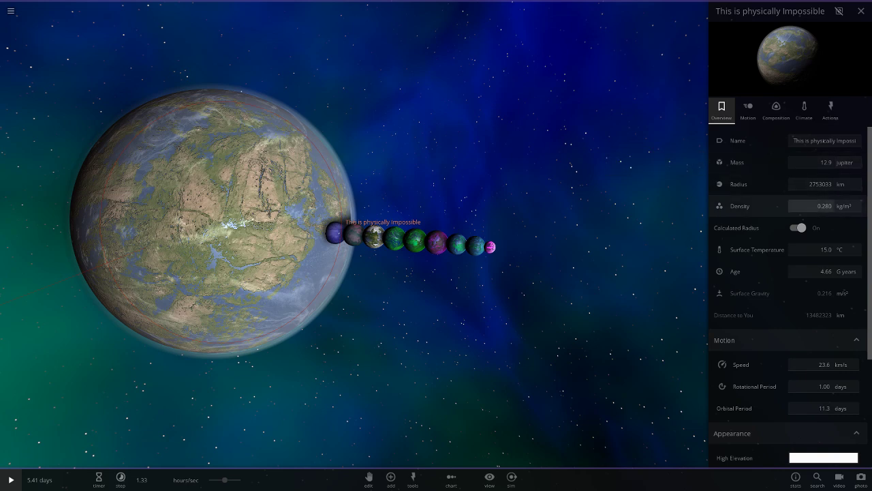
click(750, 205)
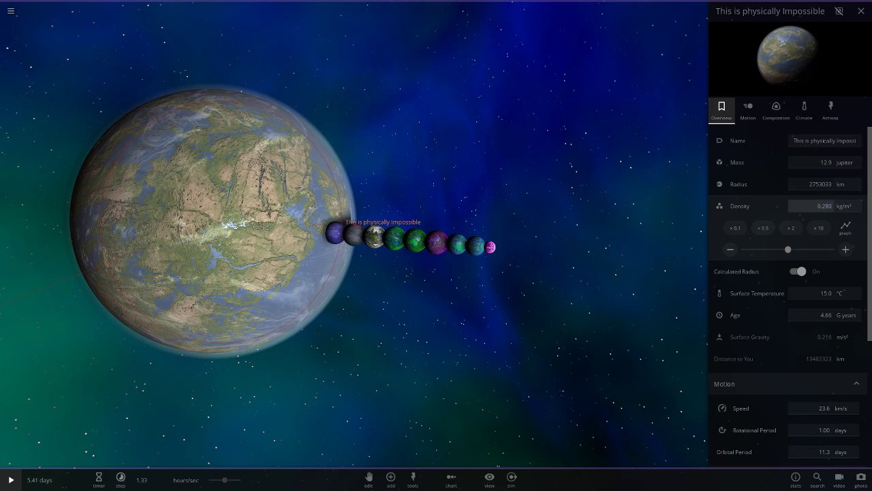
- Run the simulation so the lined-up planets collide, and clear the collision particles
key(space)
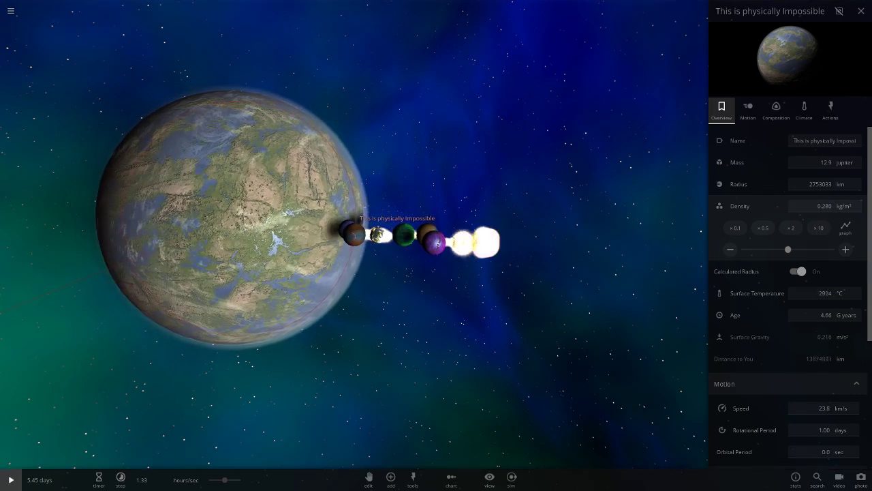
click(11, 480)
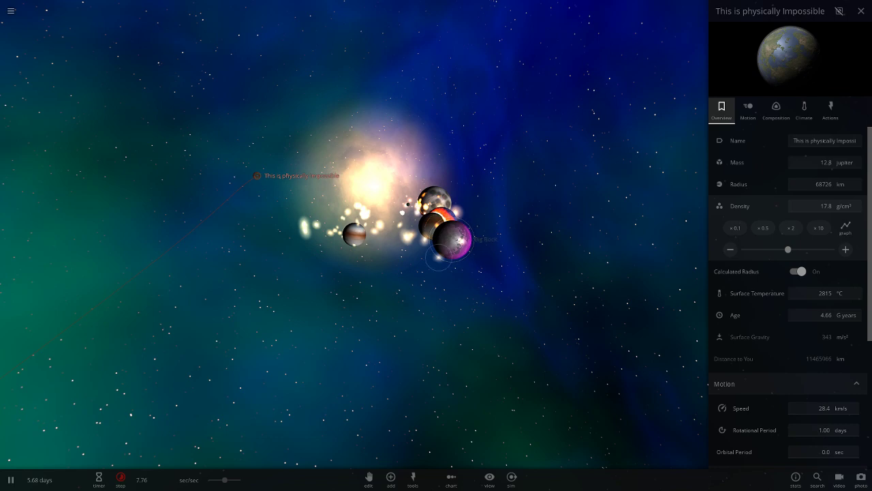
key(ctrl+d)
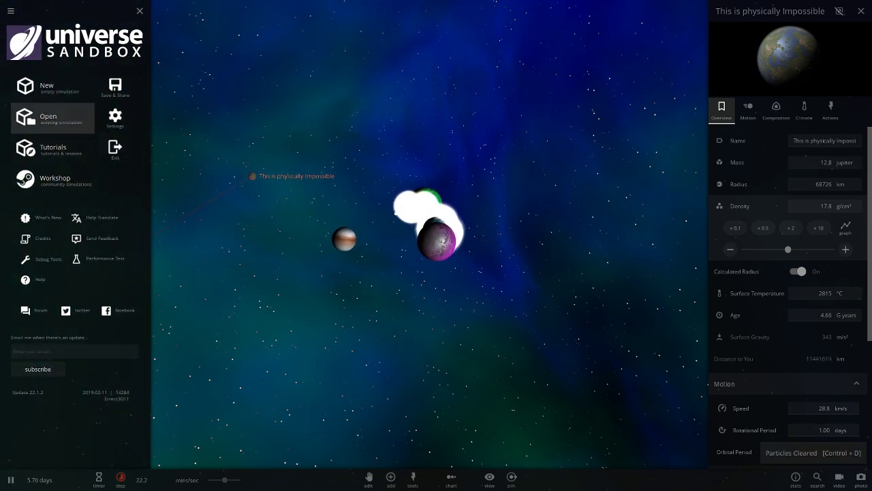
- Start a new empty simulation, search the addable objects for "big", and place the planet Big Rock 2
click(52, 86)
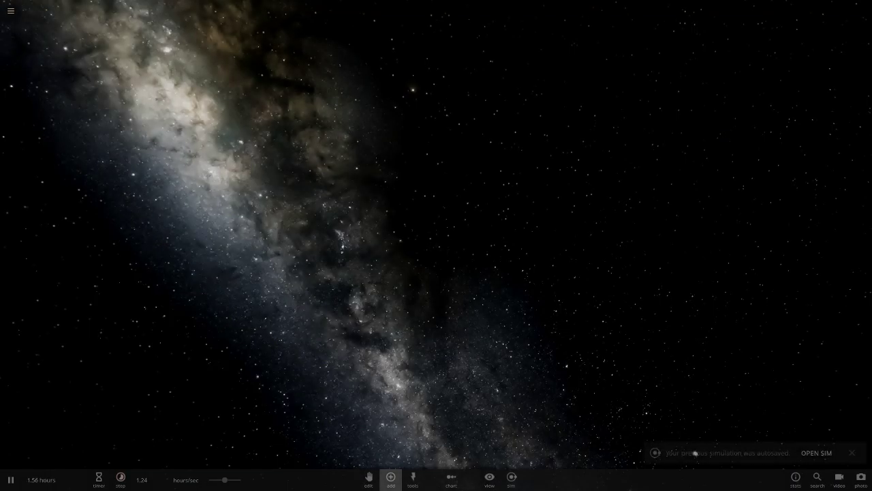
click(390, 476)
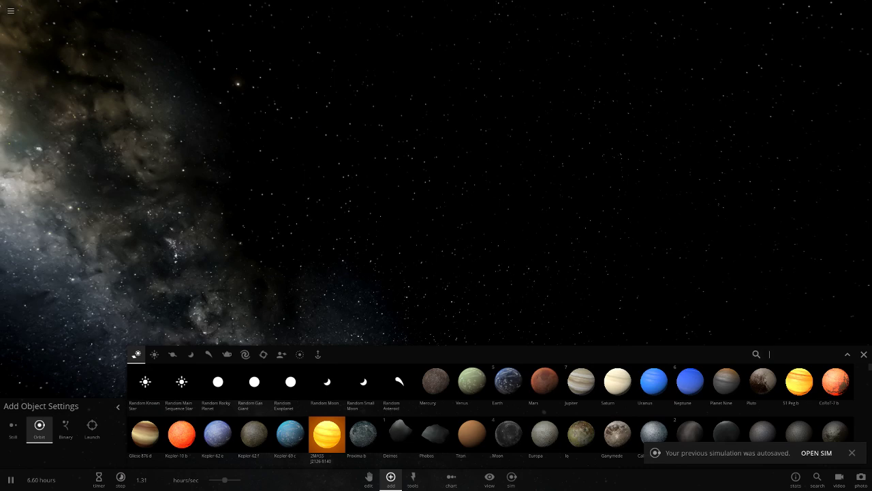
text(big)
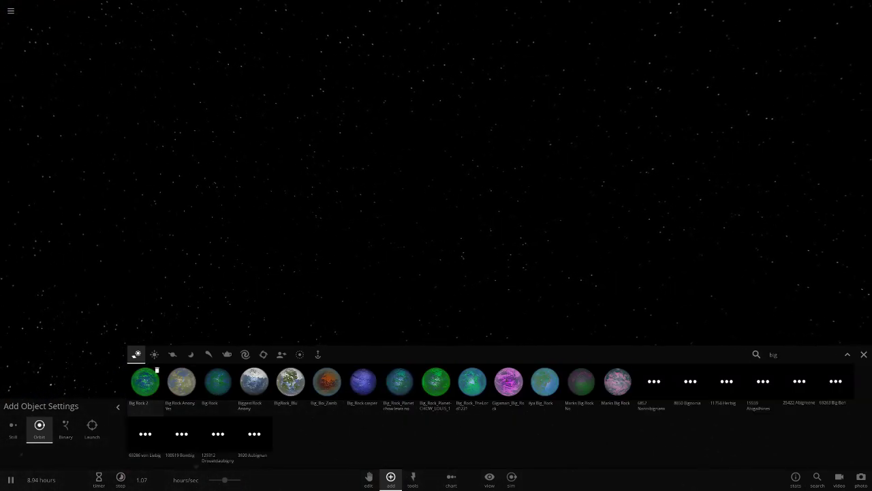
click(152, 377)
click(188, 87)
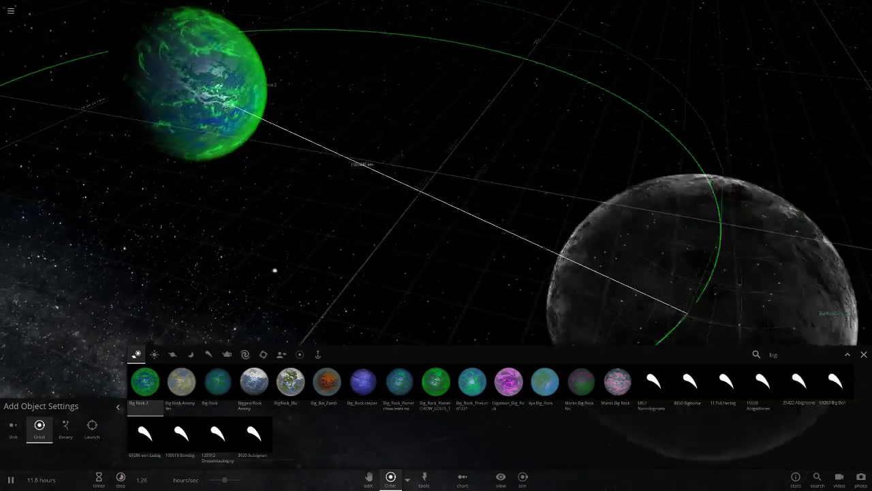
- Raise the simulation speed to about 5 days/sec and stop adding planets with Big Rock 2 in view
drag(224, 479, 240, 480)
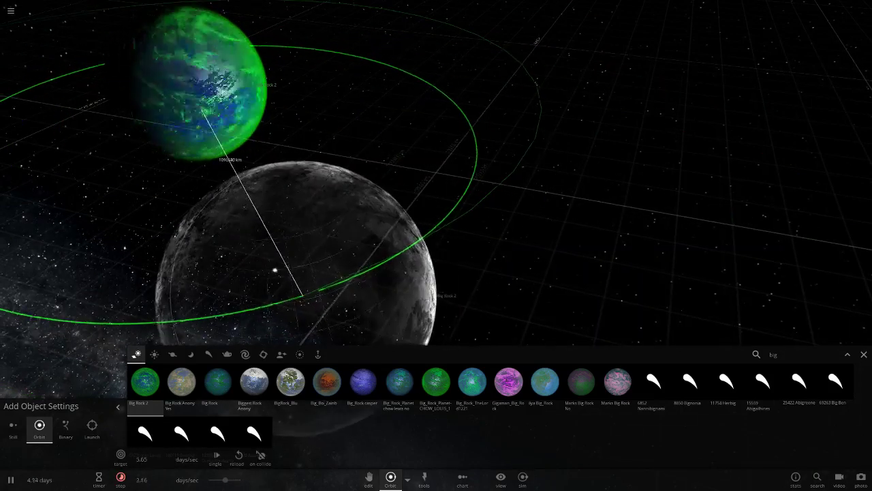
scroll(381, 303, down, 5)
key(Escape)
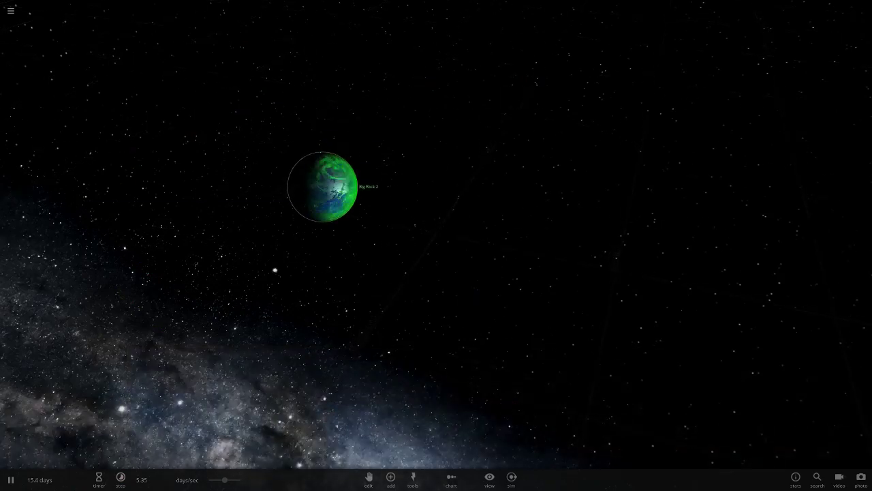
- Place the planet listed as "Big Rock Anony Yes" and open its properties
click(390, 476)
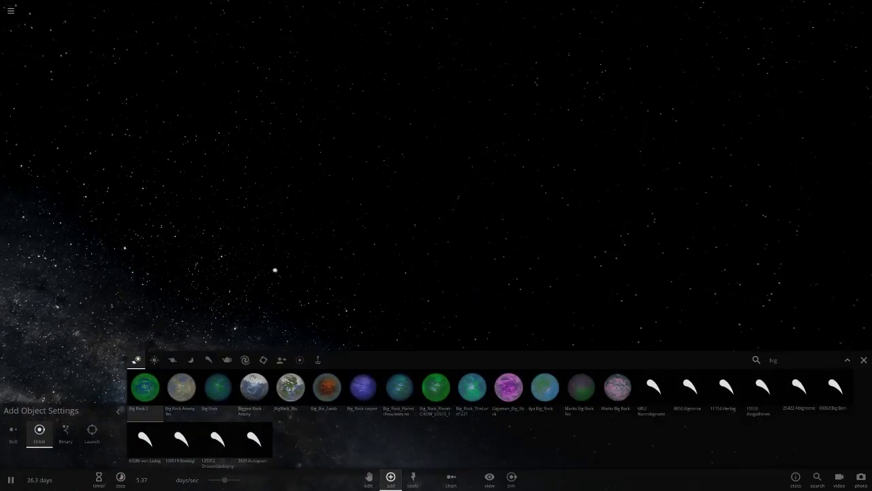
click(182, 382)
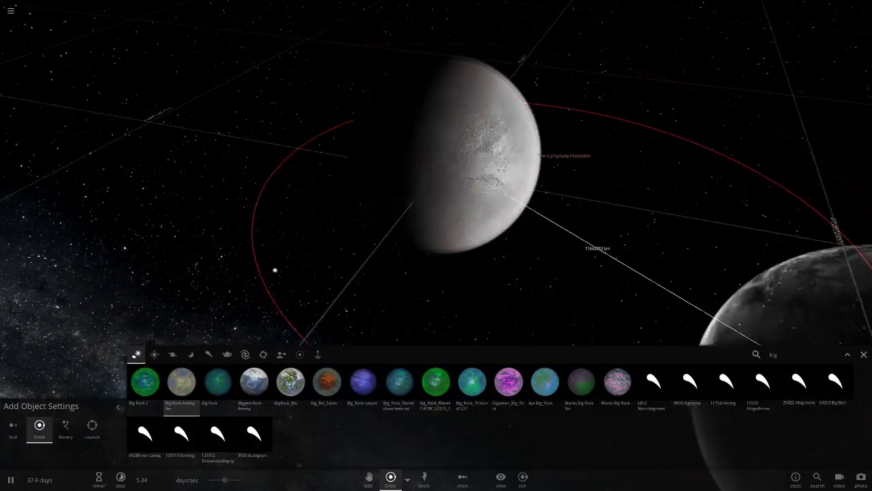
click(864, 354)
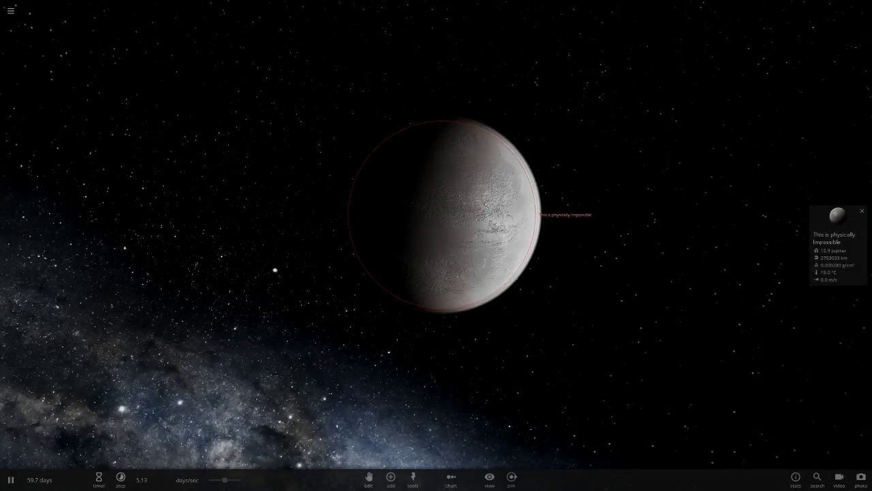
click(835, 248)
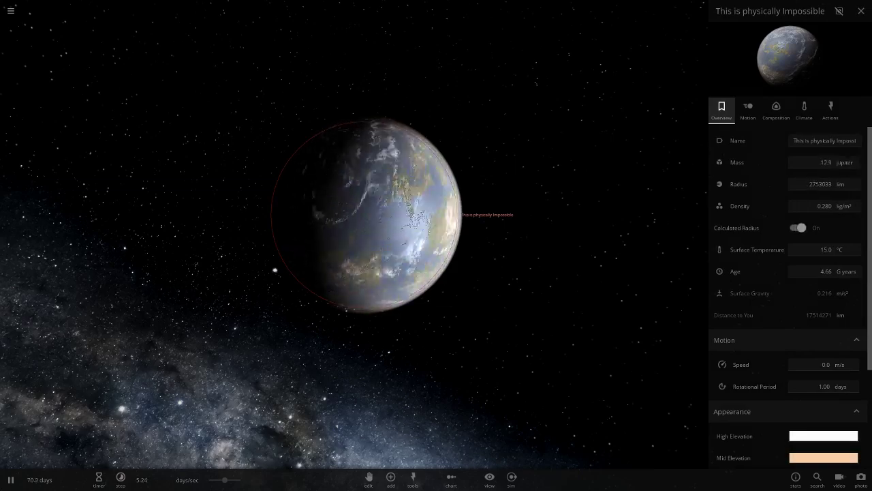
- Look over the planet "This is physically Impossible" and delete it from the simulation
drag(691, 286, 675, 432)
scroll(671, 328, up, 3)
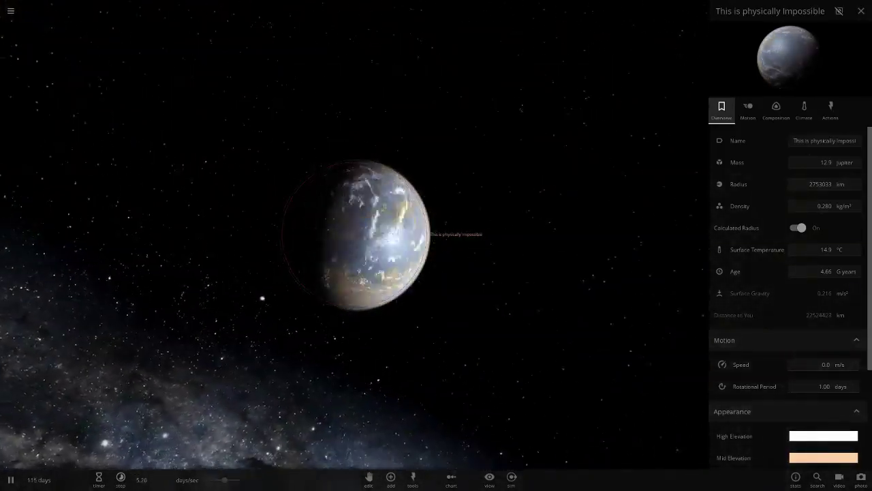
key(Delete)
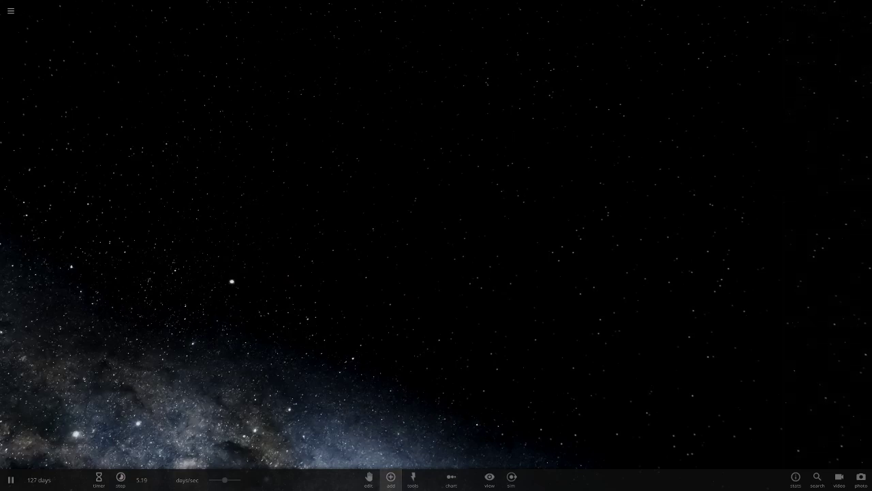
- Place the orange planet whose listed name starts with "Big_Boi" and open its properties
click(390, 479)
click(327, 383)
click(447, 76)
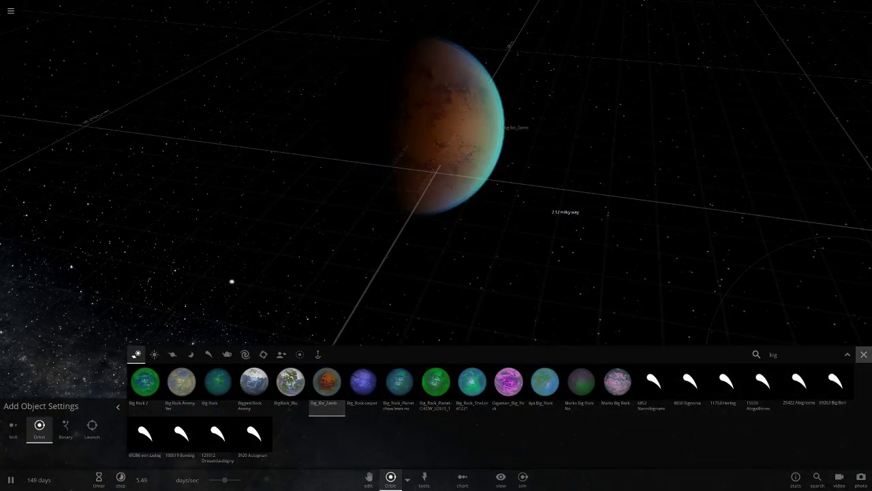
click(864, 355)
click(838, 239)
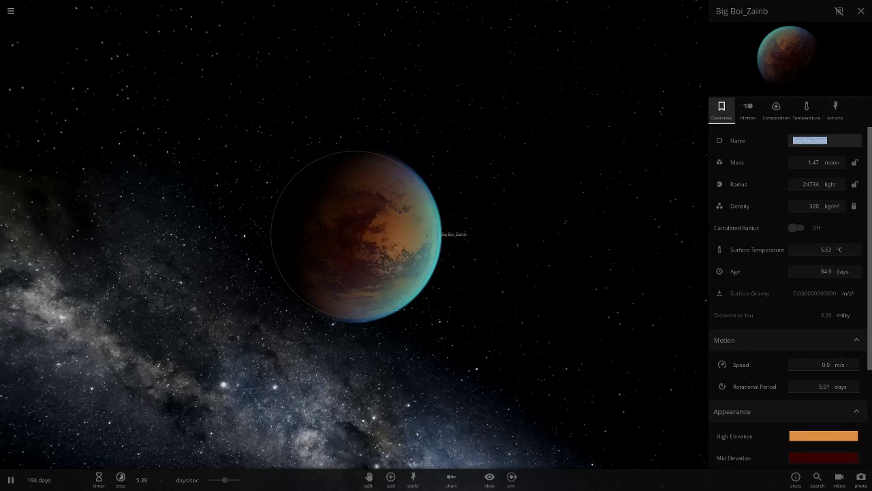
- Close the orange planet's properties and delete it from the simulation
click(861, 11)
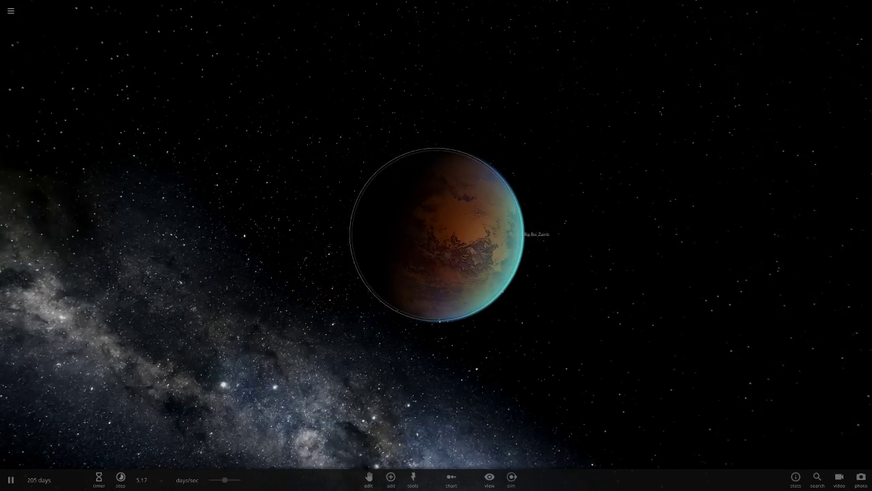
drag(545, 191, 518, 314)
key(Delete)
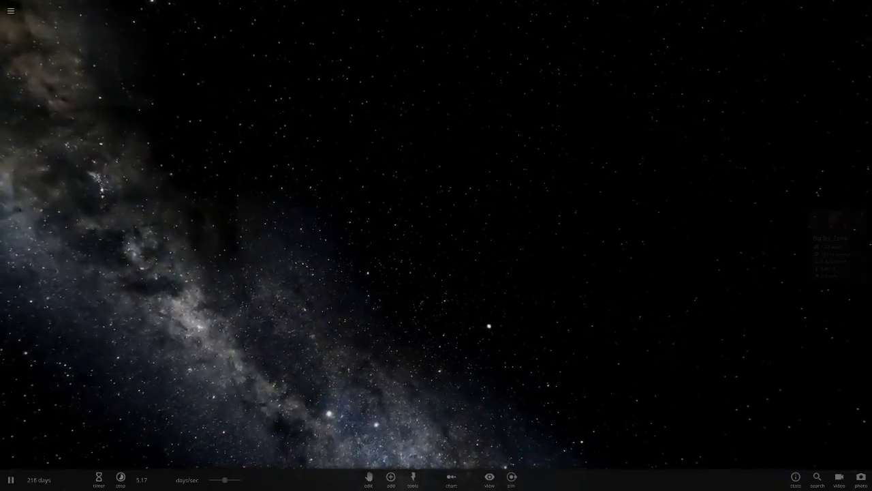
- Place the blue-violet Big Rock planet and the green and teal Big Rock Planet variants at separate points on the grid
click(391, 480)
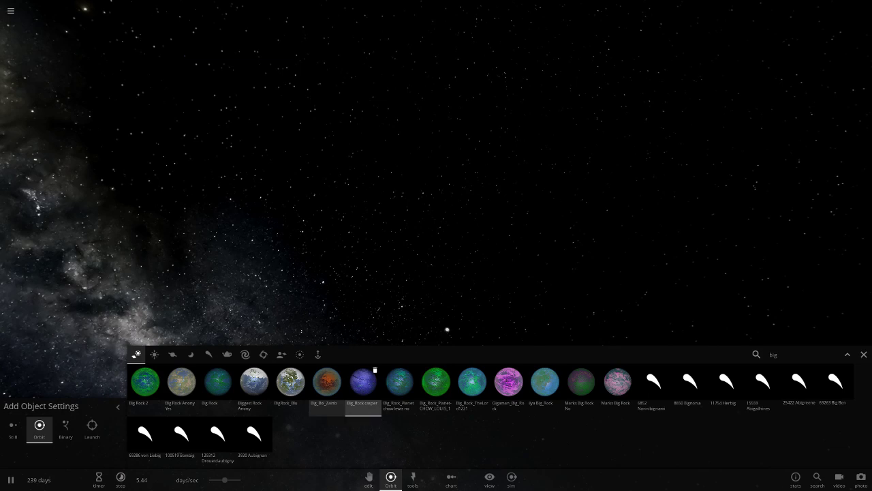
click(321, 161)
drag(416, 226, 402, 300)
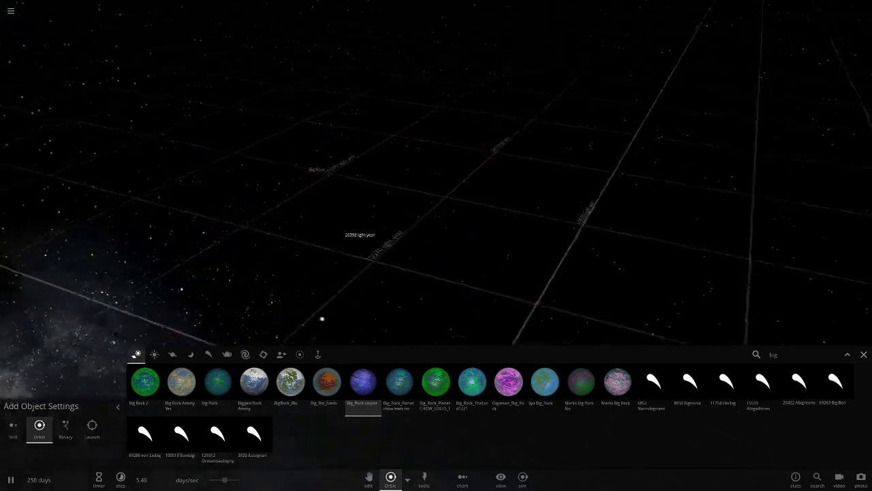
click(445, 372)
click(633, 66)
click(410, 371)
click(657, 268)
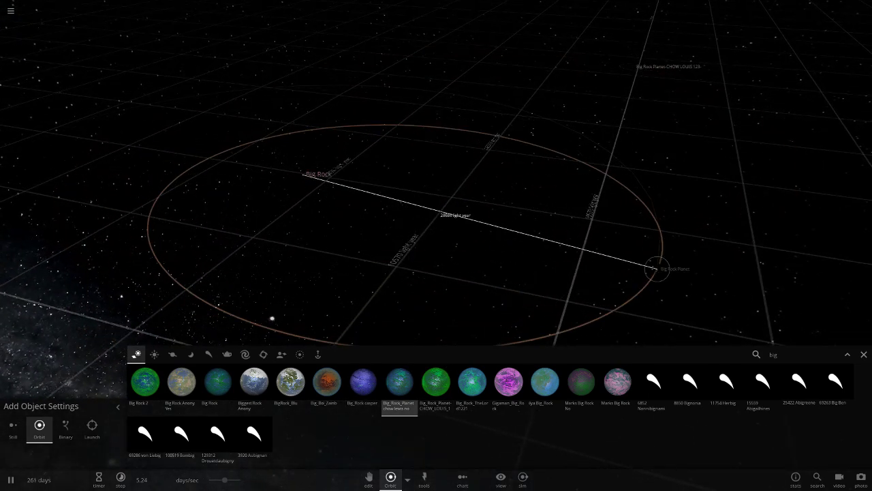
- Add the remaining planets to the grid: two more Big Rocks, Remus, Relus, Gigaman_Big_Rock, BigRock_Blu and Nona
click(545, 382)
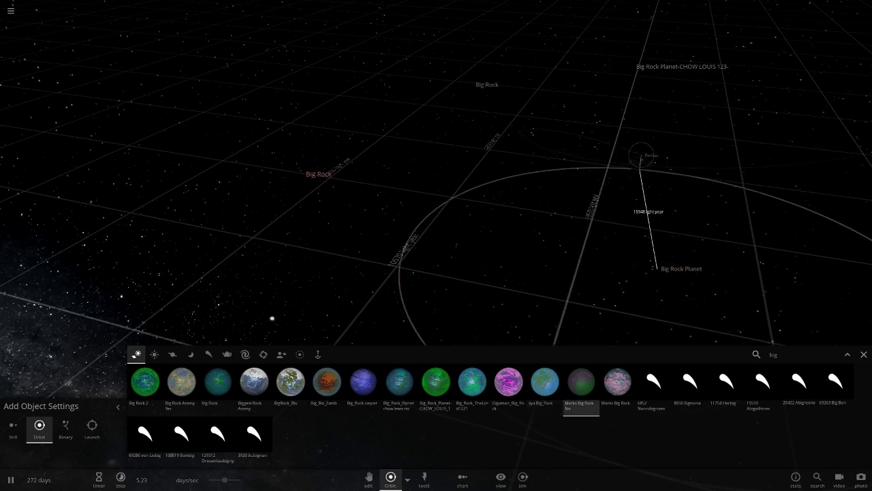
click(511, 376)
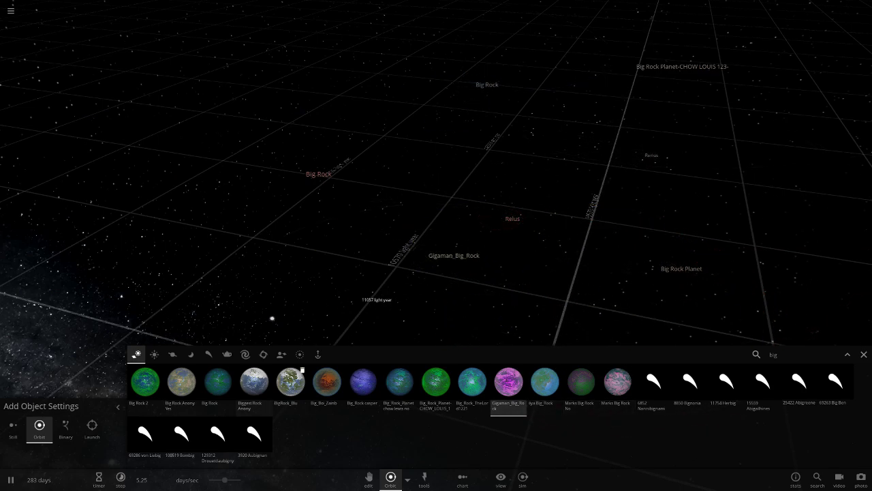
click(254, 381)
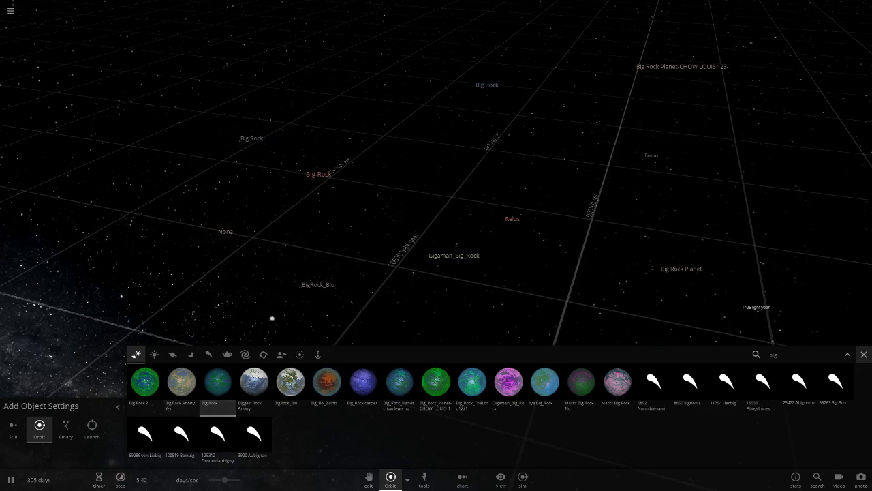
click(863, 355)
- Speed up the simulation to 3.92 years/sec and pause it
click(120, 479)
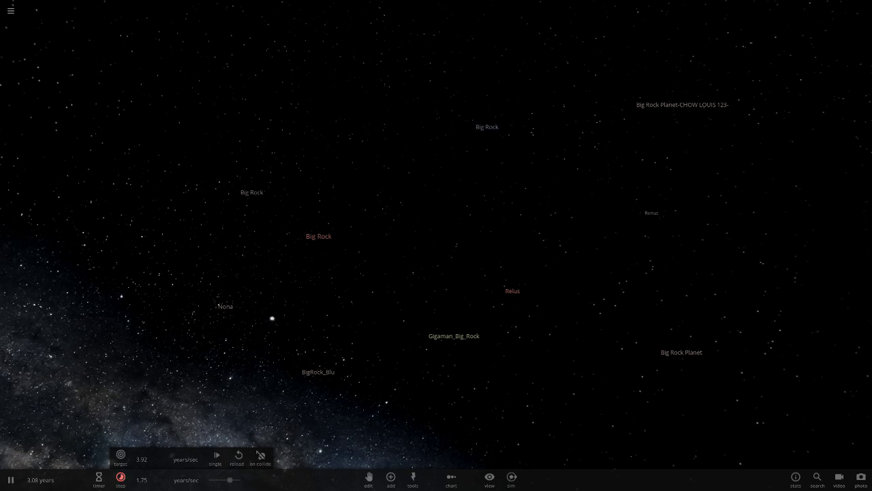
click(11, 480)
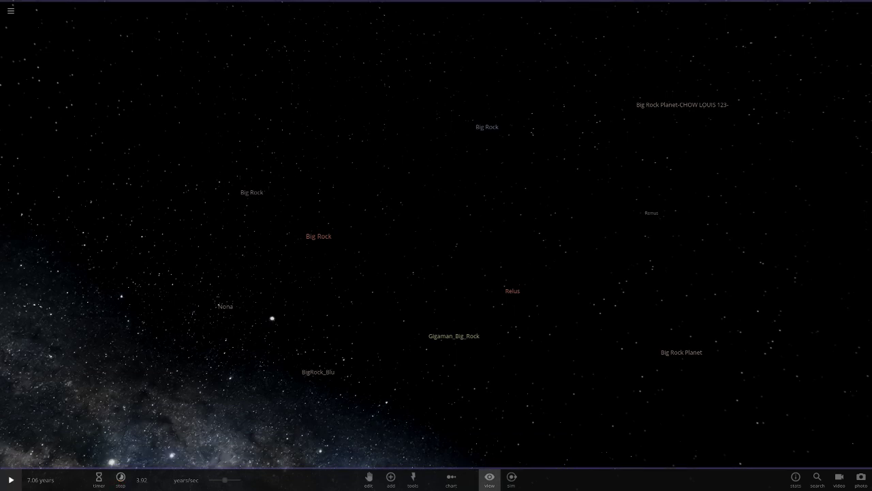
- Arrange the placed planets in a 1D Radius chart
click(451, 477)
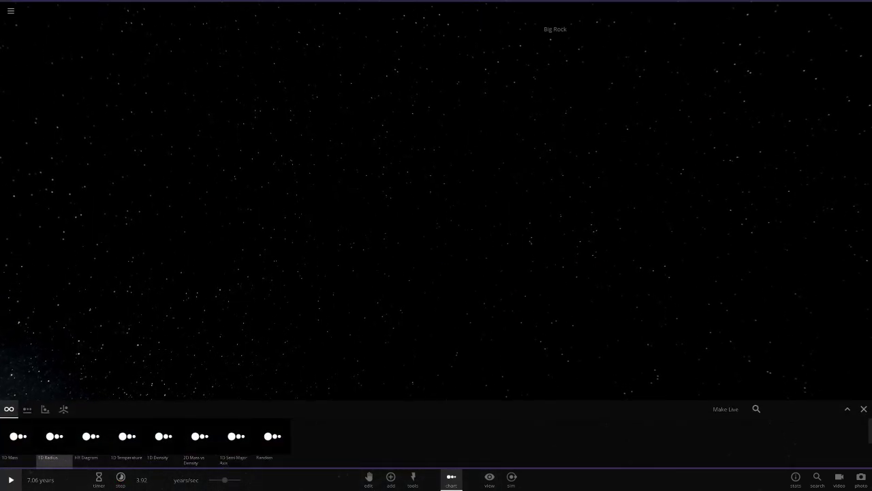
click(54, 436)
click(451, 479)
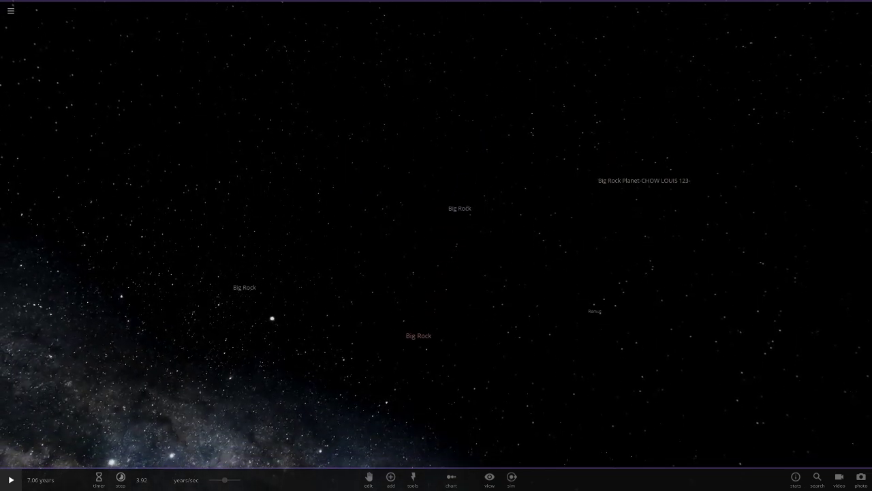
- Compare the placed planets in the 1D Radius chart and close the chart
click(452, 477)
click(48, 439)
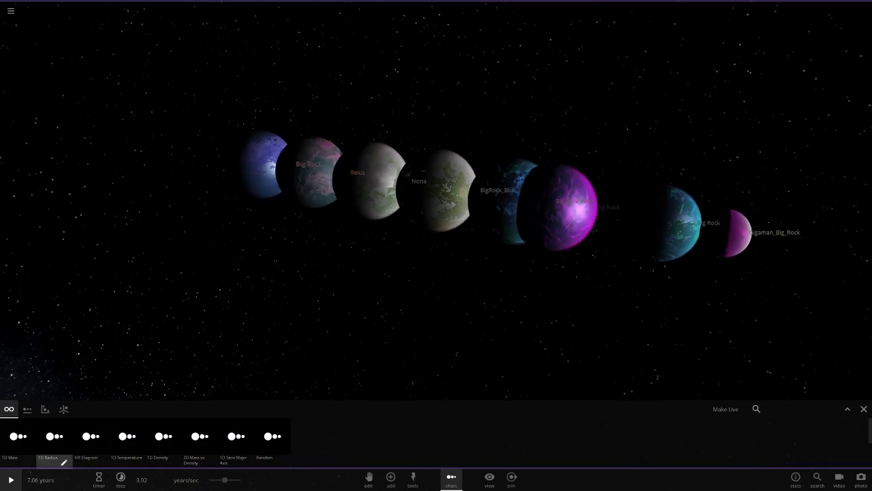
click(451, 479)
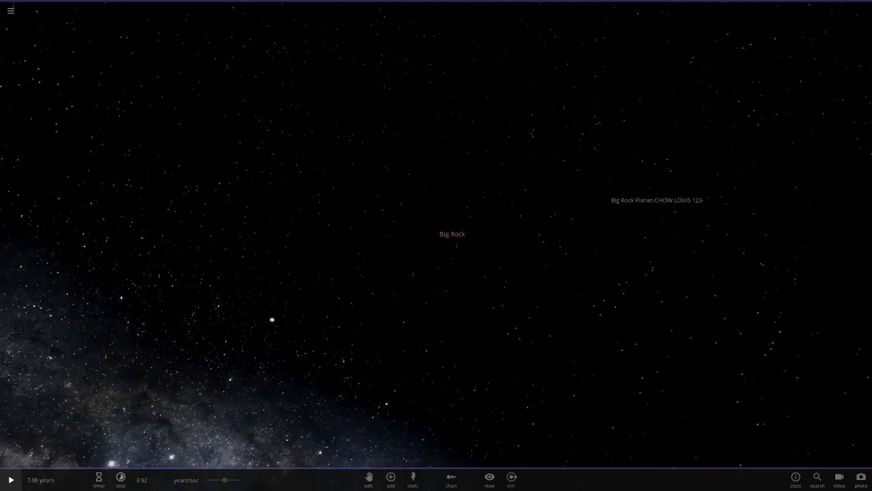
- Start a new empty simulation, place Gigaman_Big_Rock on the grid and stop adding objects
click(11, 11)
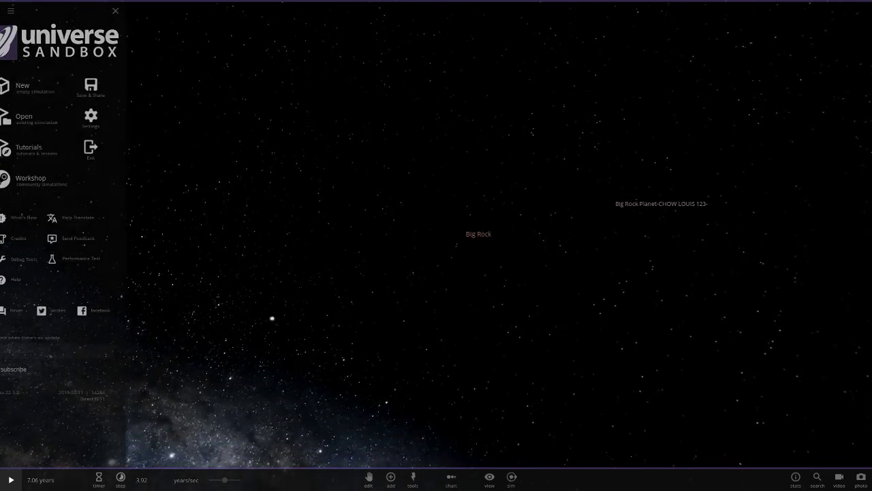
click(52, 87)
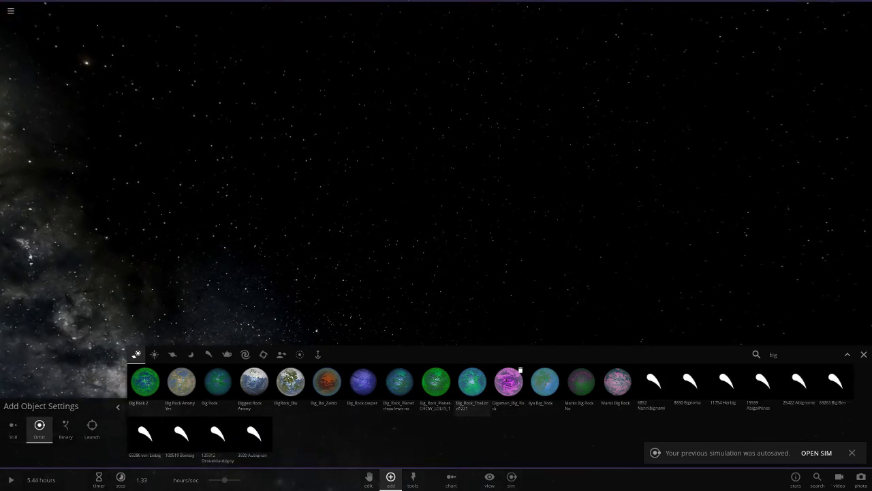
scroll(473, 153, up, 5)
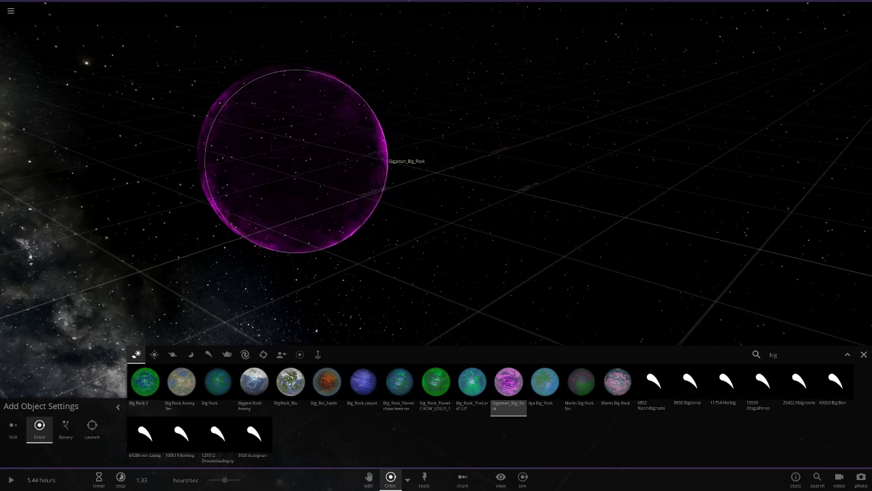
drag(382, 177, 364, 191)
click(330, 133)
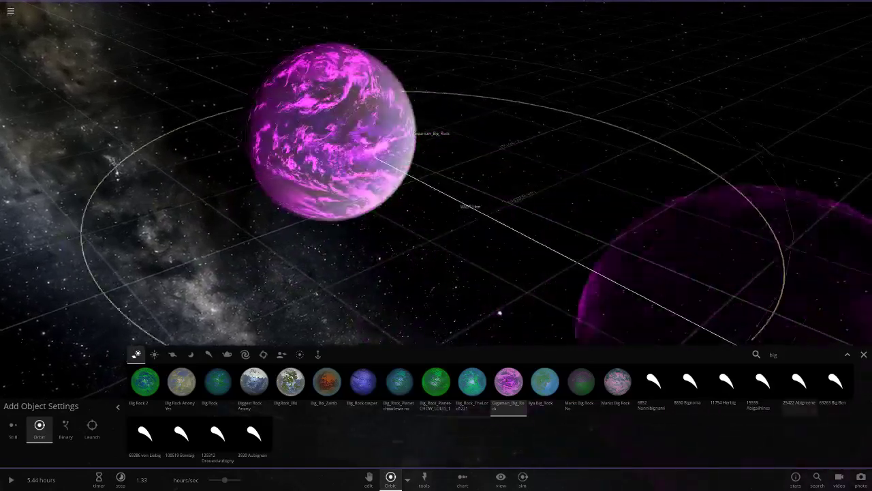
drag(518, 218, 807, 290)
key(Escape)
- Focus on Gigaman_Big_Rock, view it from another angle and open its full properties
double_click(308, 146)
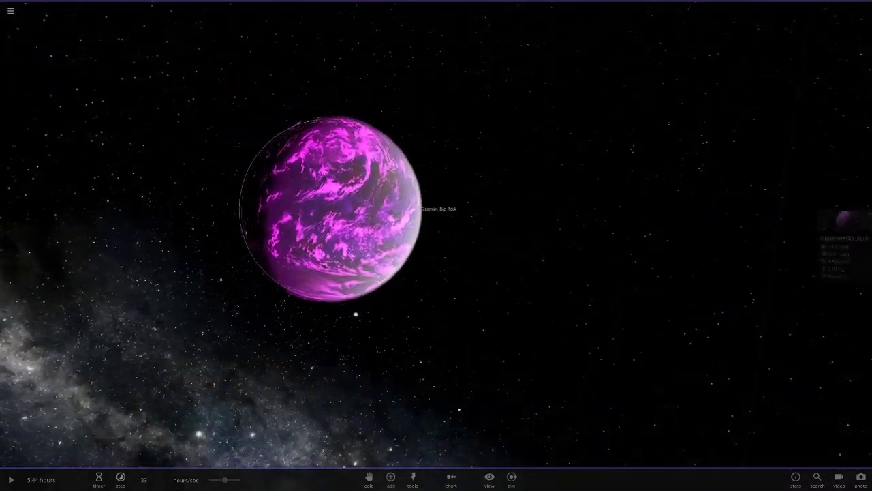
scroll(436, 235, down, 5)
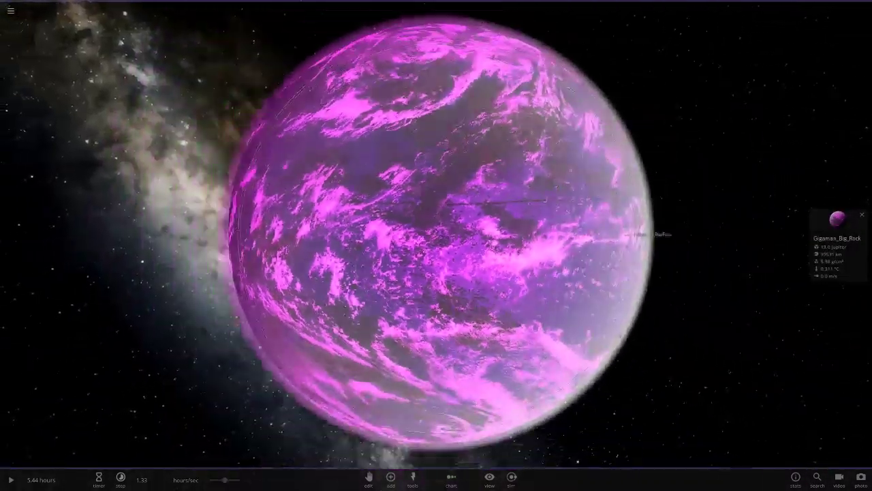
drag(436, 273, 579, 218)
click(837, 238)
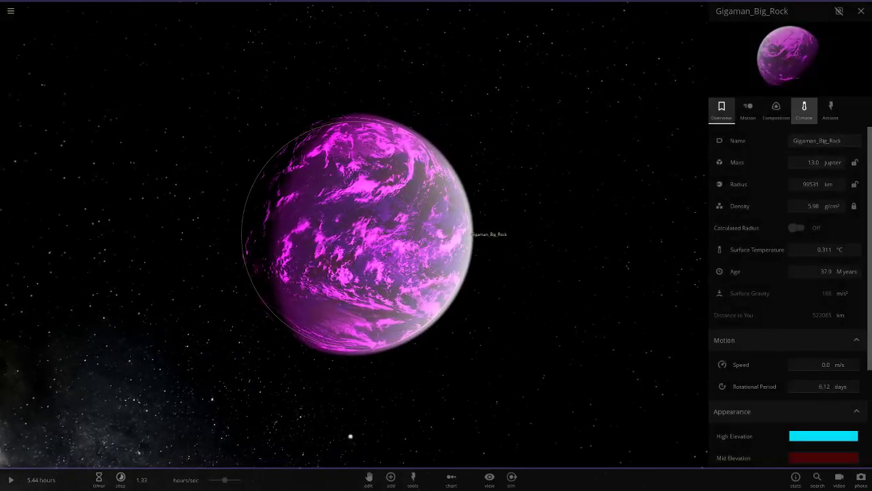
- Examine the planet's bare surface in its climate settings and turn Show Clouds and Show Atmosphere on
click(804, 111)
drag(647, 191, 681, 252)
scroll(504, 204, up, 6)
scroll(776, 351, down, 2)
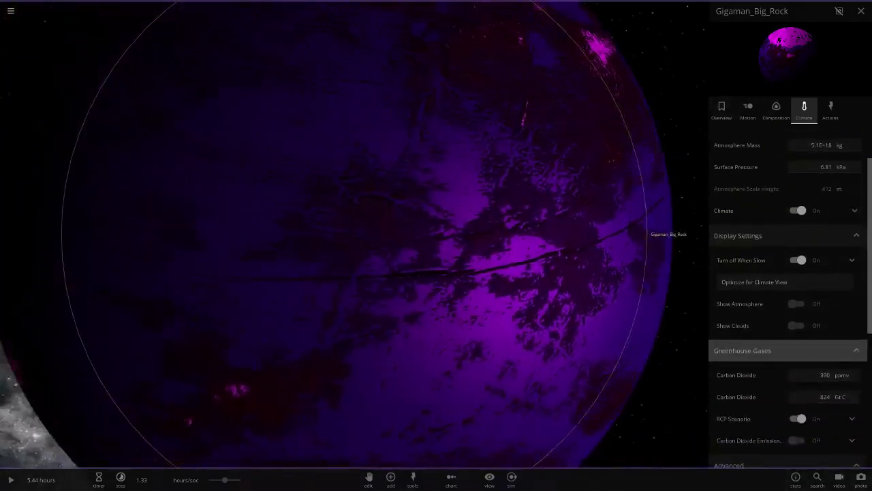
click(798, 326)
click(797, 304)
scroll(613, 272, down, 6)
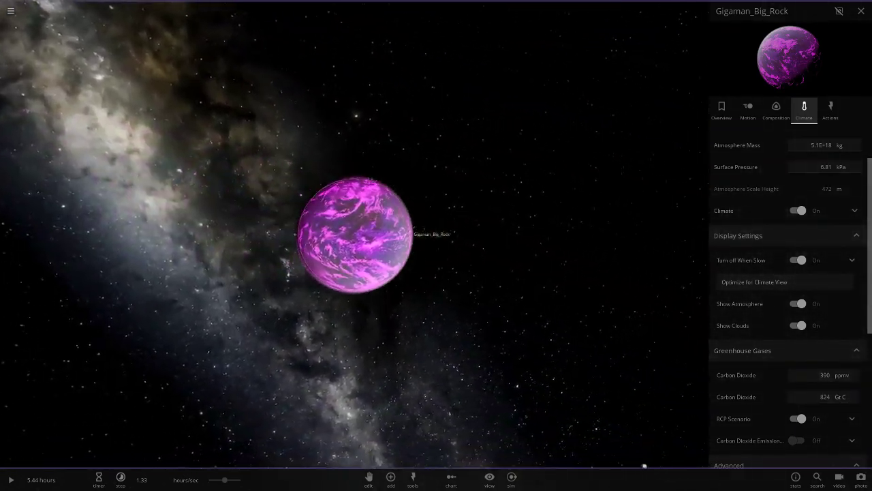
- Add the purple Big Rock and Remus near Gigaman_Big_Rock and close the Remus properties
click(391, 480)
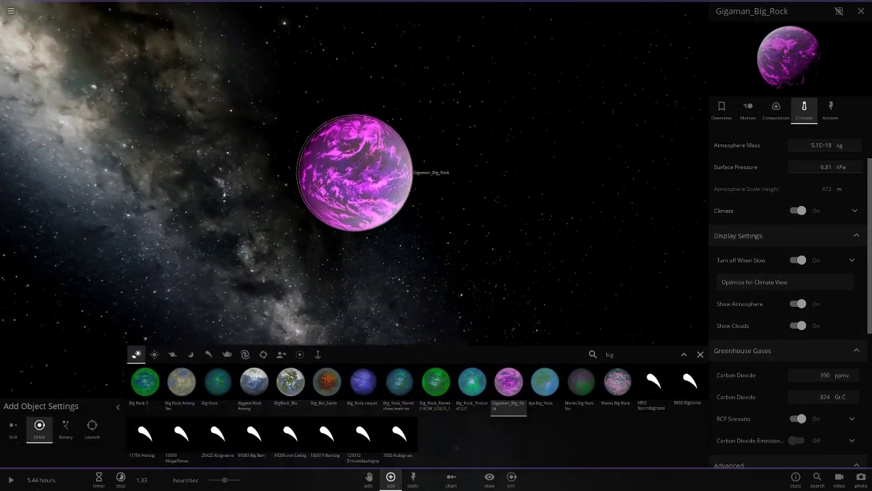
click(527, 129)
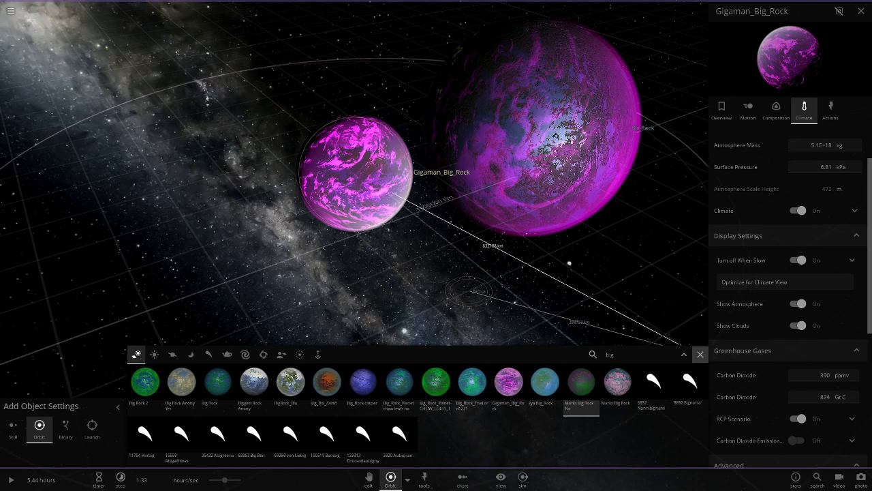
click(470, 291)
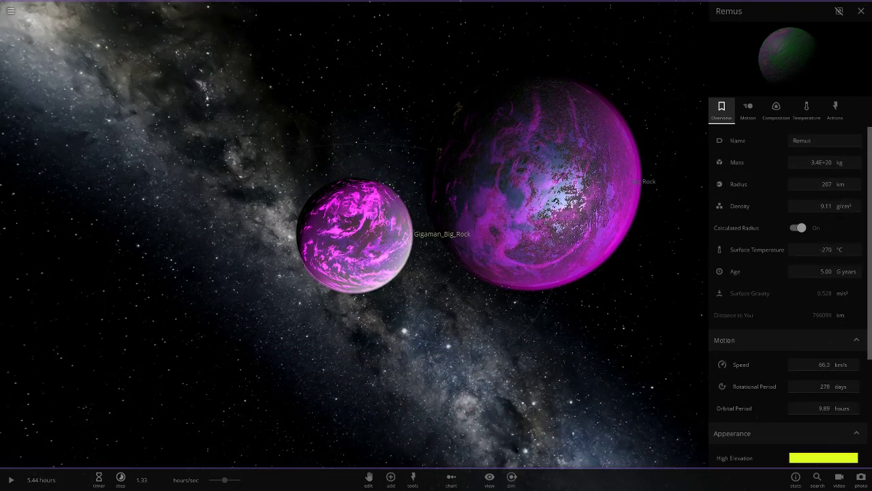
click(862, 10)
- Place Relus and a second purple Big Rock on opposite sides of the existing planets
click(391, 479)
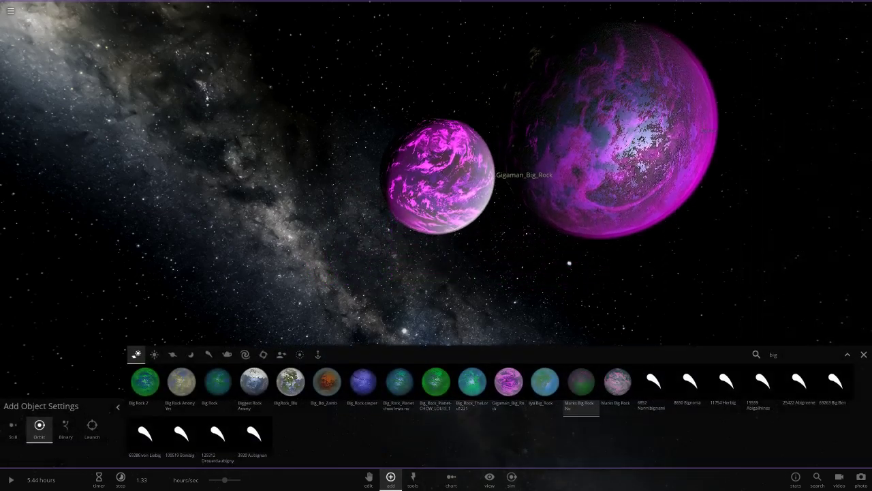
click(617, 383)
click(188, 168)
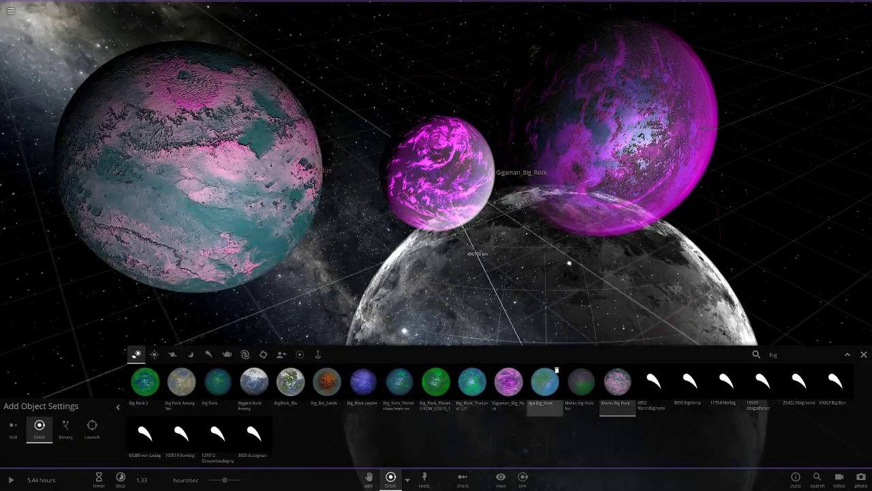
click(545, 383)
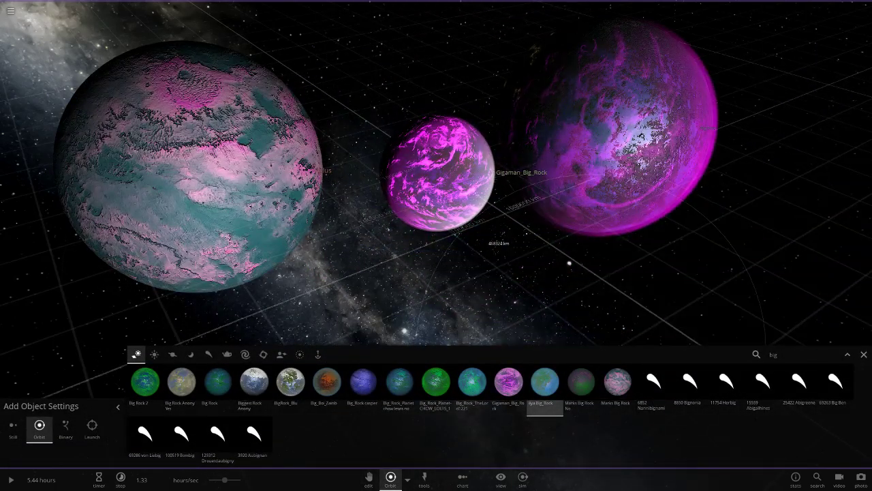
scroll(583, 283, down, 4)
click(715, 202)
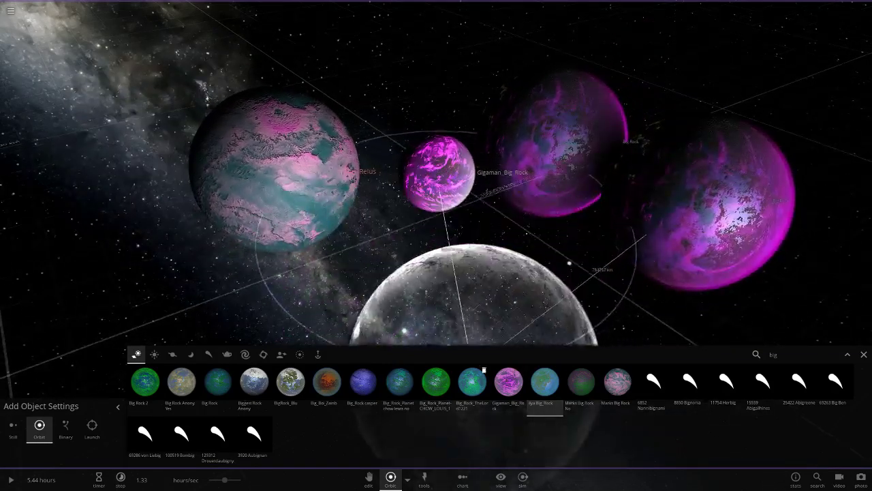
- Place the blue-green Big Rock beside Relus and the green Big Rock Planet behind Gigaman_Big_Rock
click(472, 383)
click(81, 270)
click(436, 383)
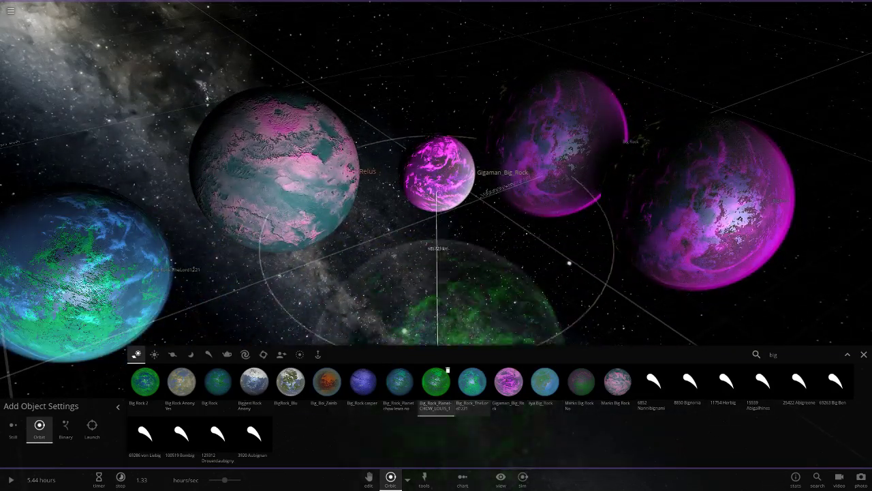
click(411, 81)
- Place the blue-violet Big Rock in front of the planet cluster
click(400, 382)
scroll(396, 235, down, 5)
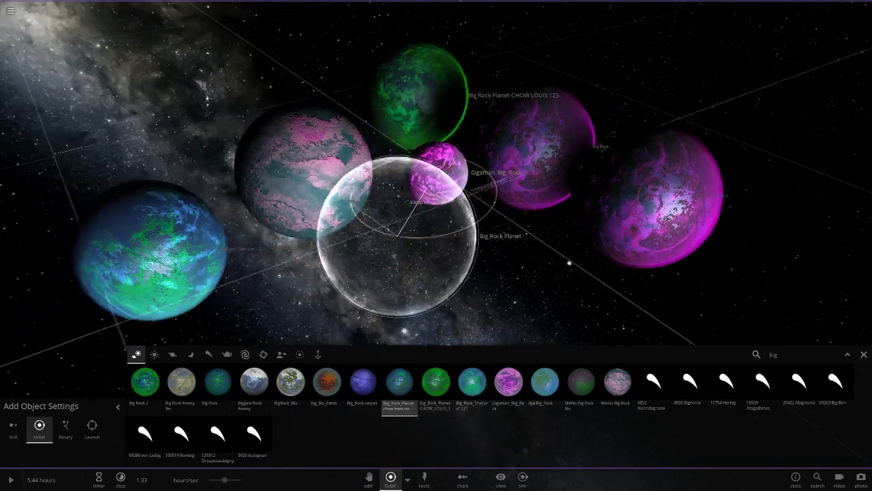
drag(395, 236, 394, 253)
click(417, 287)
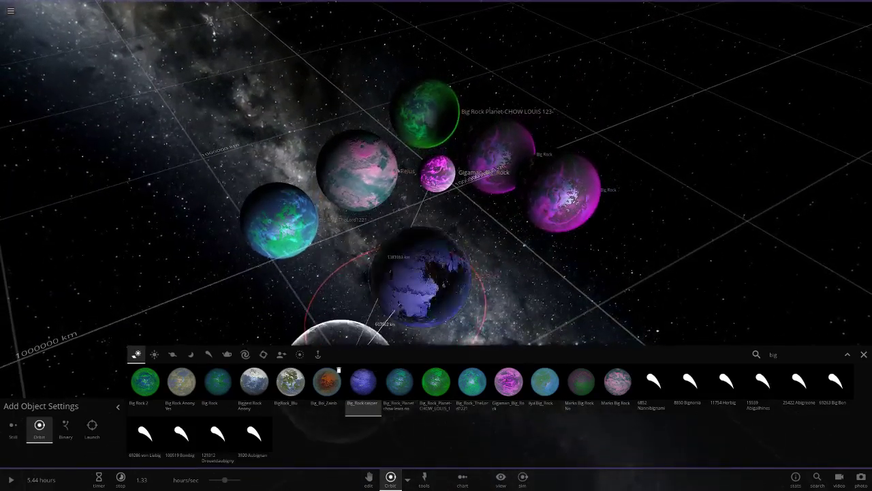
- Add BigRock_Blu and Nona on the far side of the planet cluster
click(290, 382)
click(258, 126)
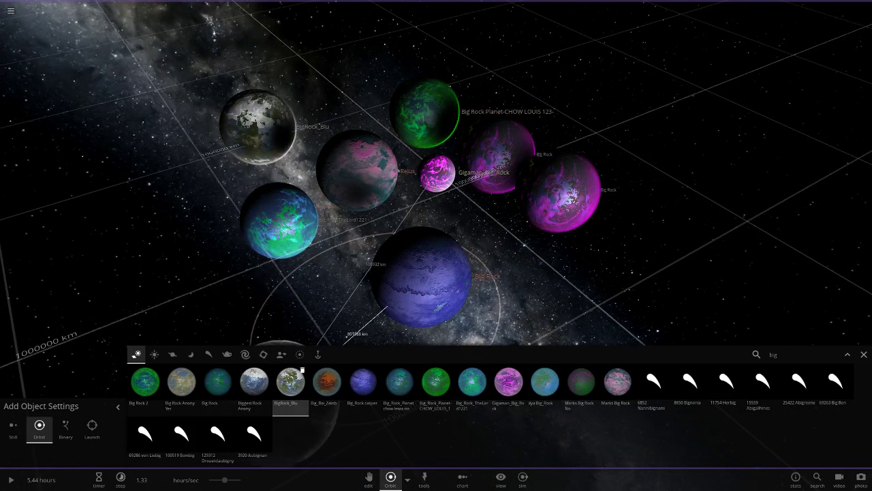
click(254, 382)
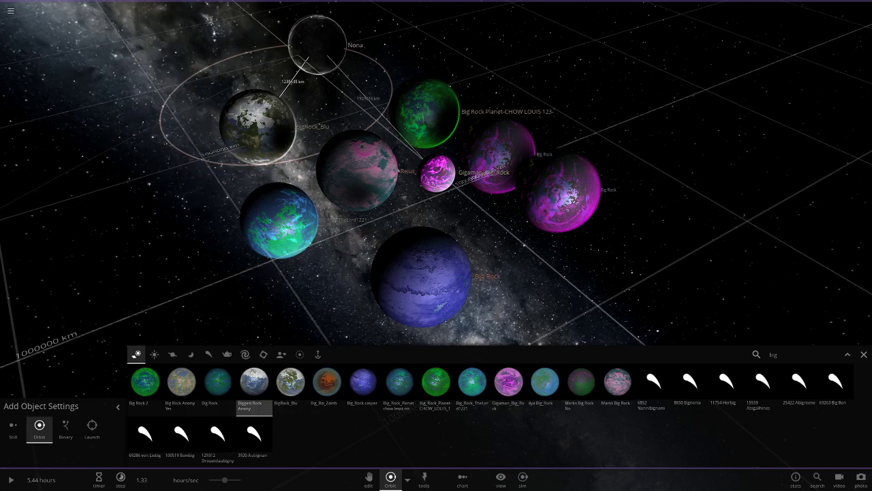
click(317, 45)
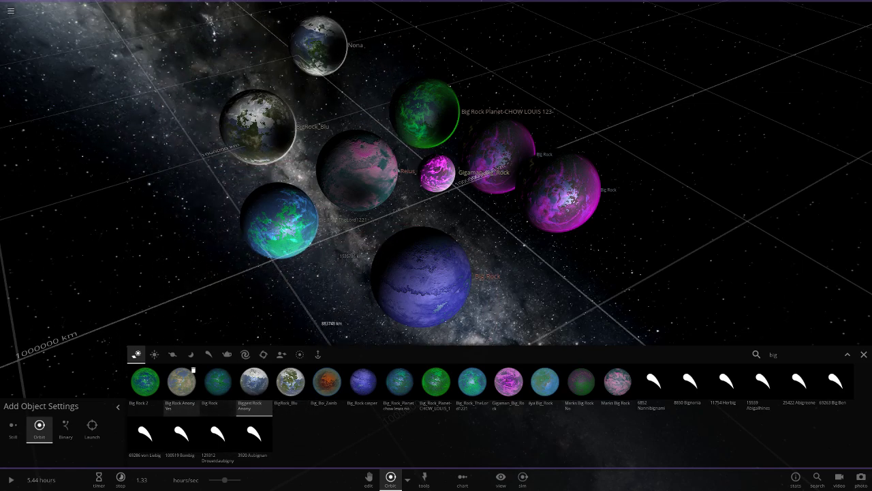
- Place the giant planet This is physically Impossible well away from the cluster and finish adding objects
click(188, 378)
scroll(543, 78, down, 5)
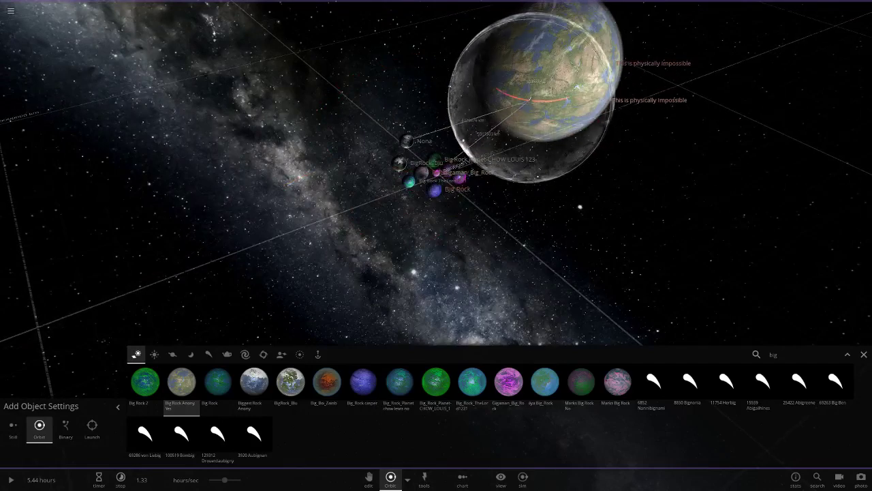
click(559, 76)
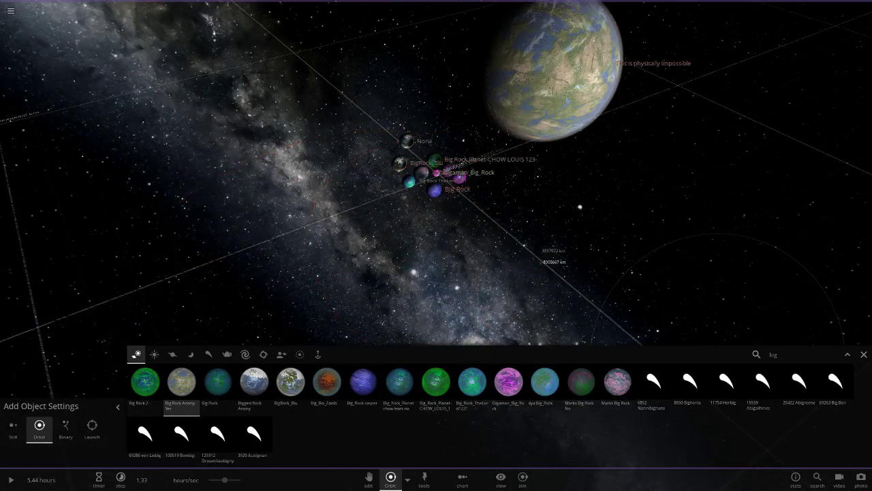
click(864, 354)
- Delete Nona and arrange the remaining planets in a 1D Radius chart
scroll(390, 222, up, 5)
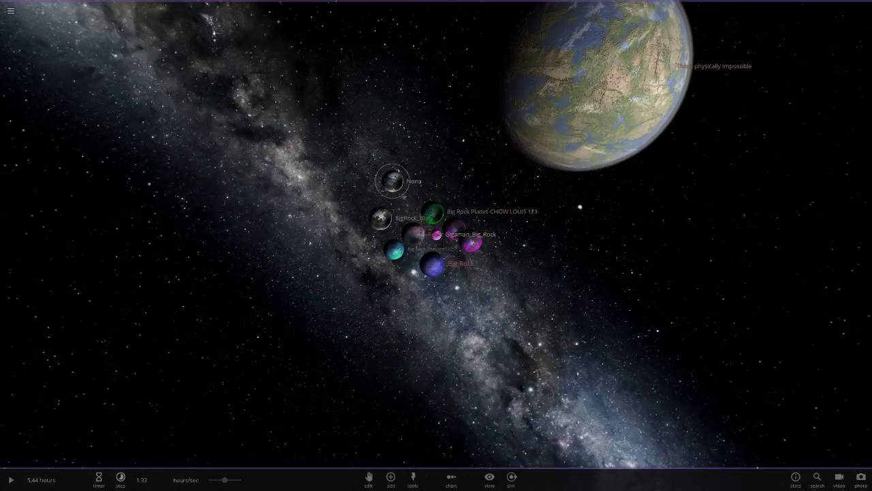
click(391, 180)
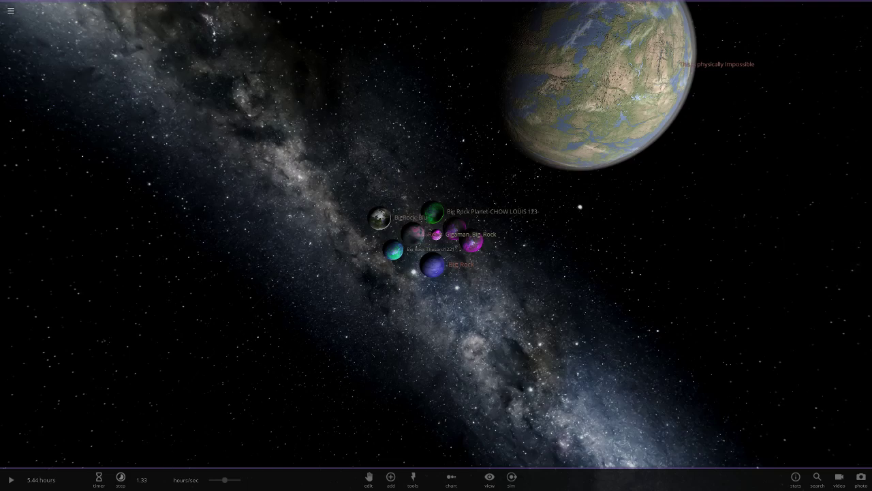
click(451, 477)
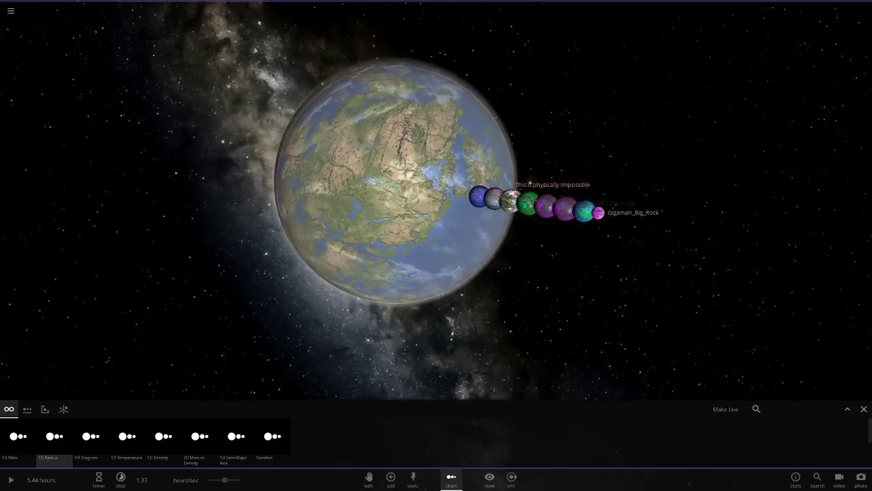
- Examine the charted planets around BigRock_Blu up close, the density of This is physically Impossible and the properties of Relus
double_click(511, 201)
scroll(511, 200, down, 5)
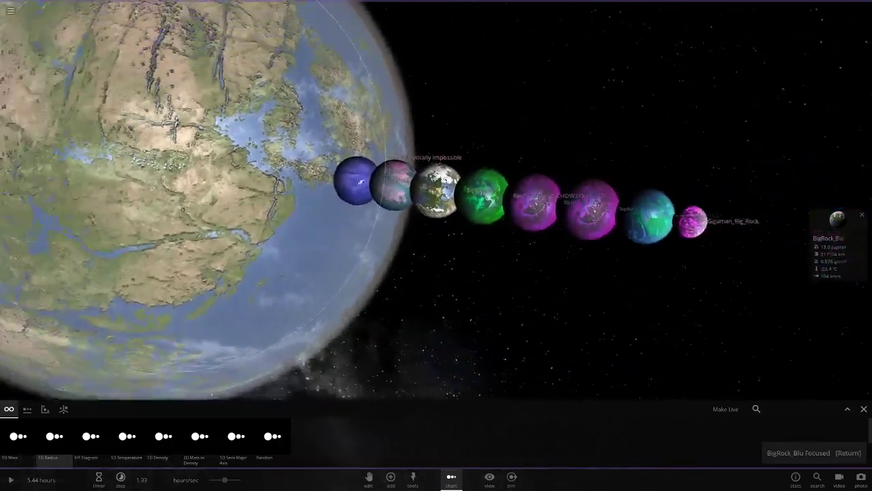
click(436, 191)
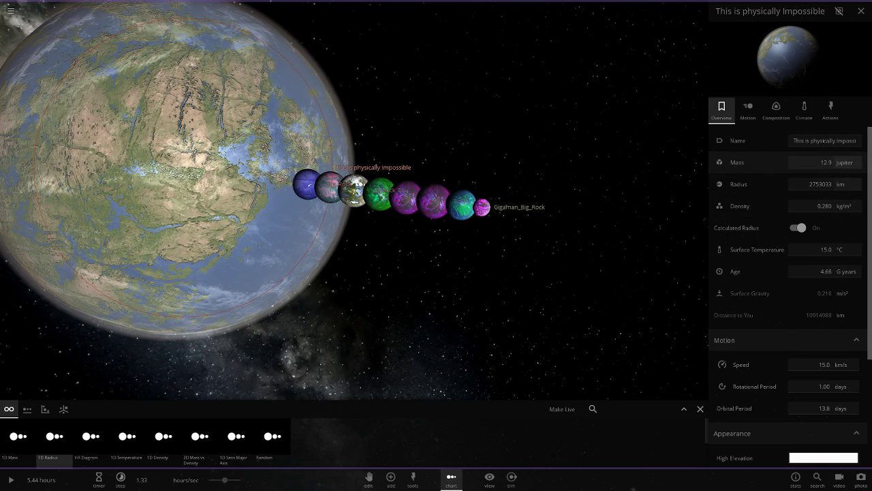
scroll(464, 205, up, 6)
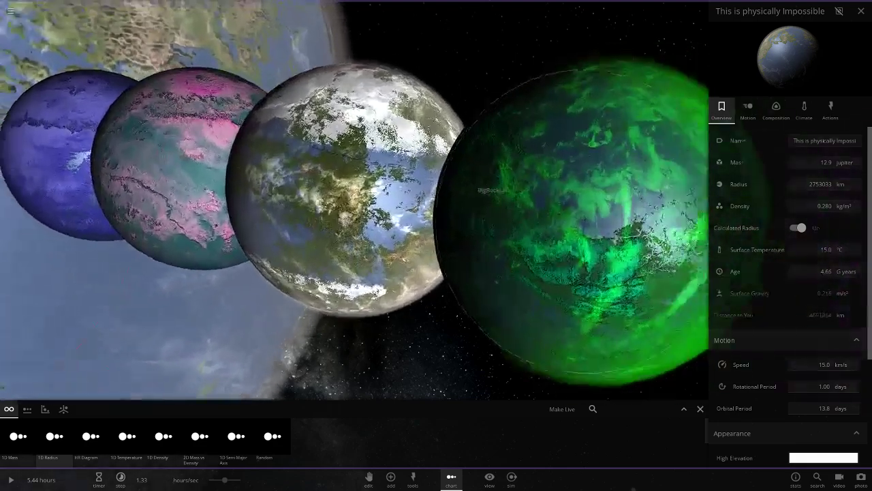
scroll(463, 204, down, 4)
scroll(354, 198, down, 5)
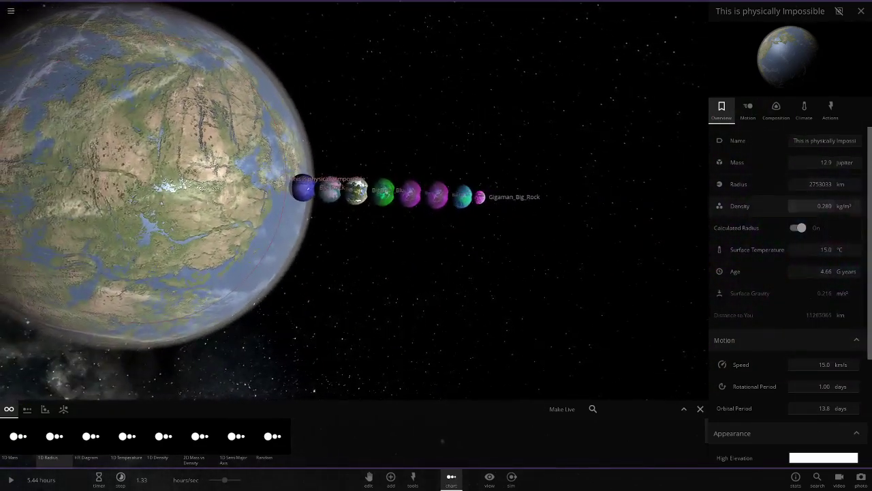
click(823, 205)
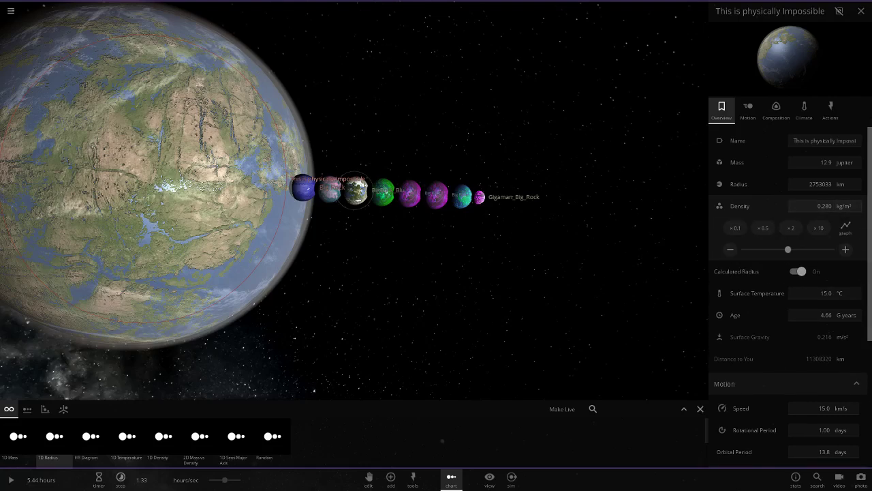
click(330, 190)
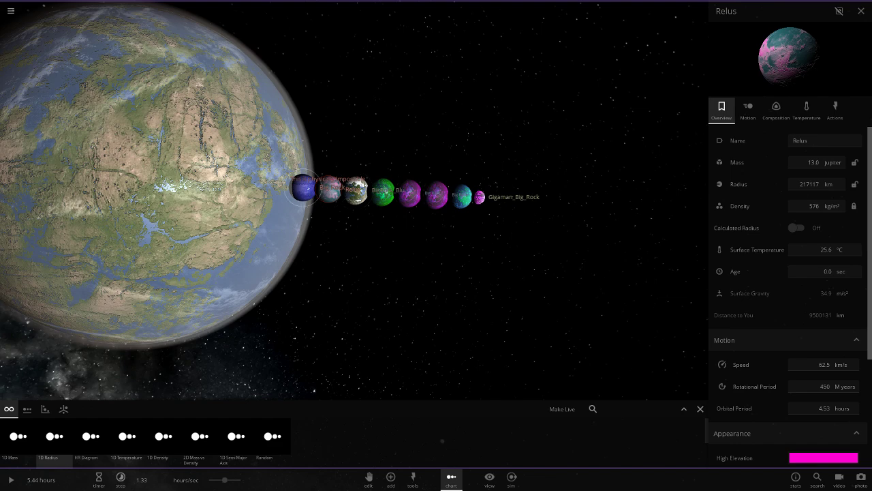
- Check the charted planets' properties and delete the duplicate magenta Big Rock from the radius chart
click(303, 188)
scroll(354, 191, up, 7)
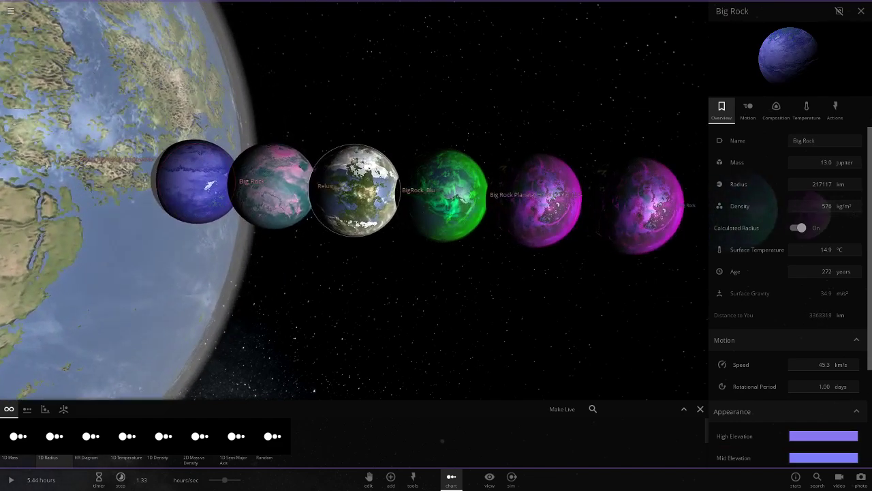
click(355, 190)
click(445, 194)
click(540, 201)
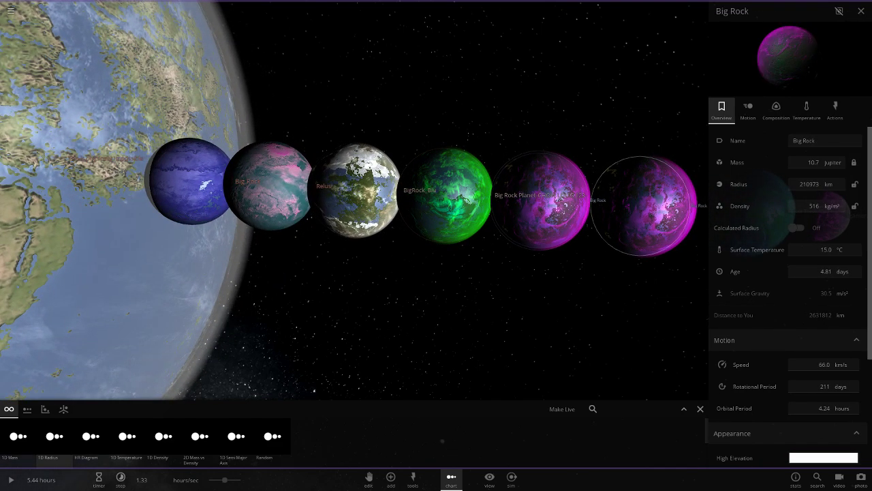
scroll(613, 203, down, 4)
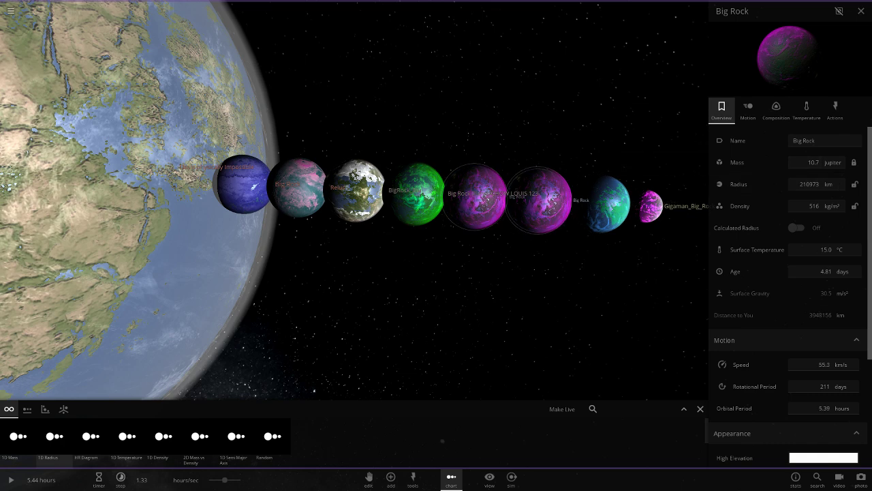
key(Delete)
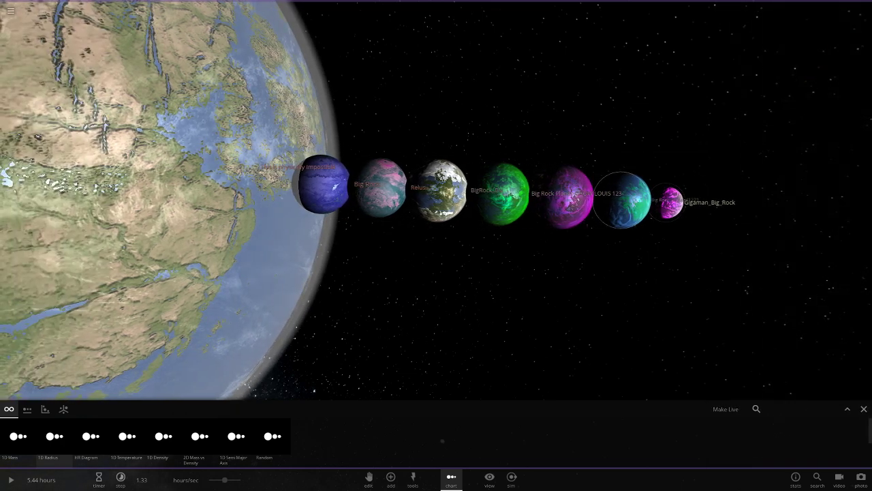
- Focus on Gigaman_Big_Rock and Relus, and compare the properties of Relus with the neighbouring blue Big Rock
key(Return)
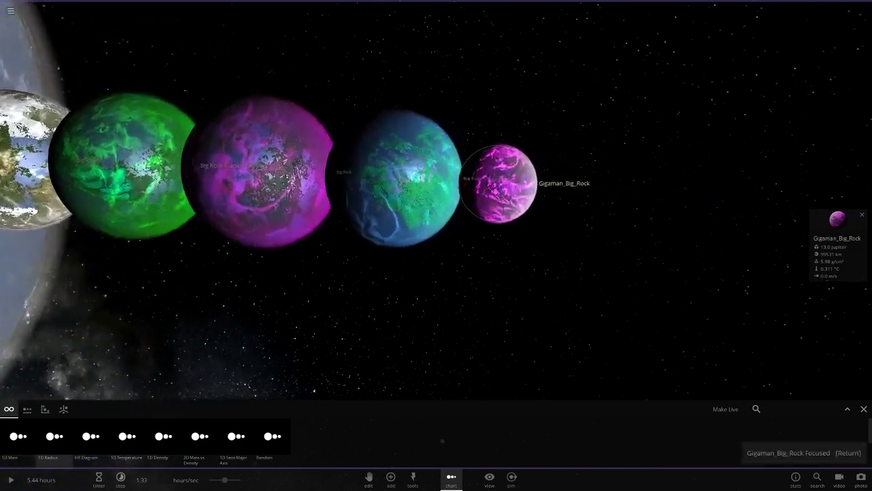
scroll(439, 190, down, 6)
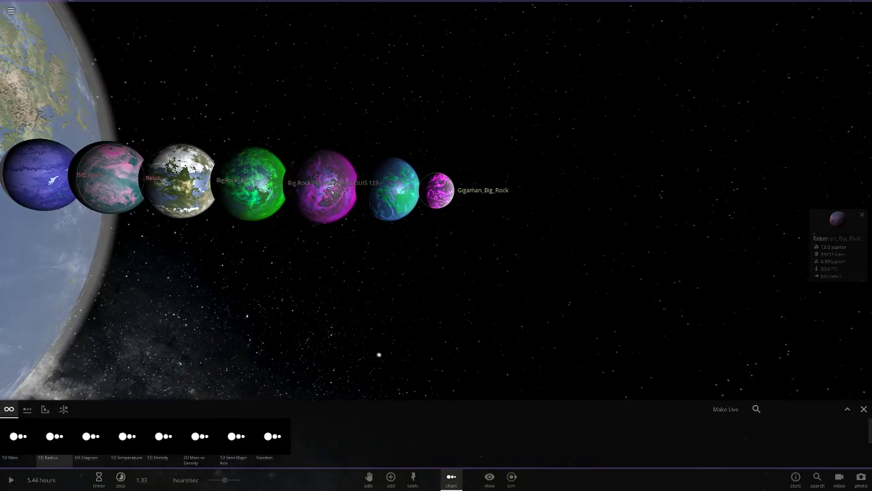
key(Return)
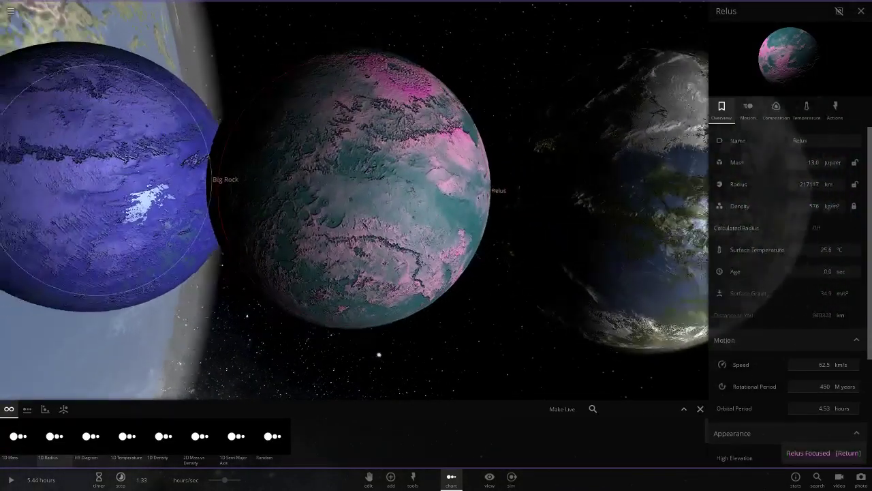
click(157, 184)
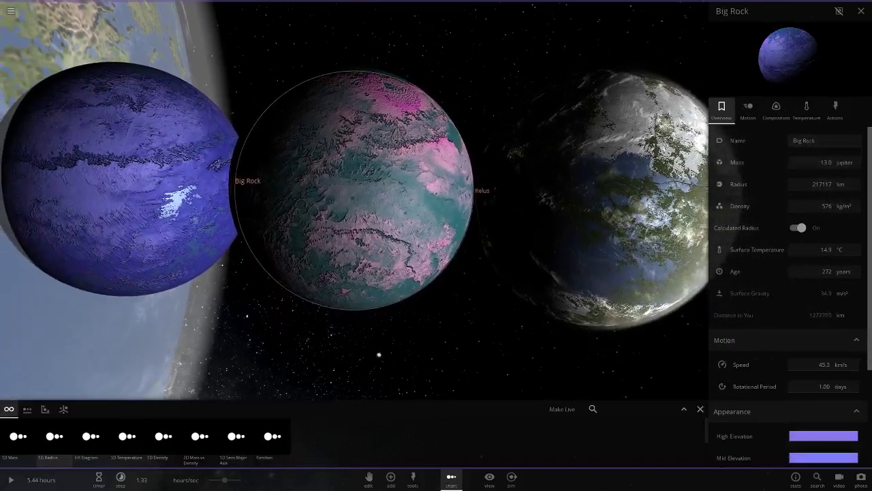
click(354, 191)
scroll(355, 200, down, 8)
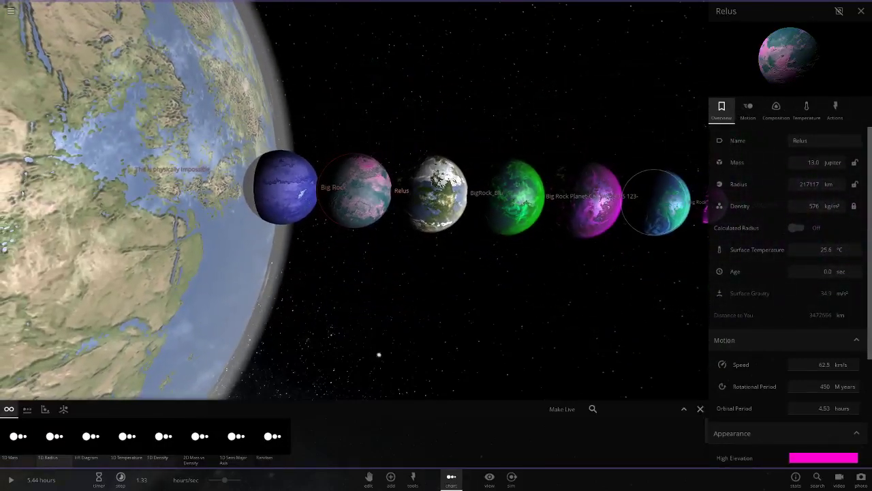
- Examine the properties of This is physically Impossible and the radius and surface of Relus
scroll(355, 200, up, 2)
scroll(341, 196, down, 10)
click(286, 188)
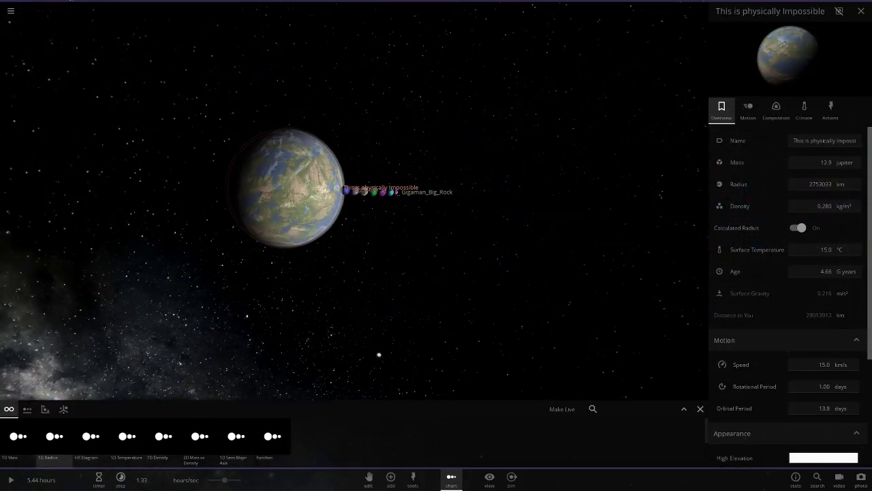
scroll(379, 354, up, 5)
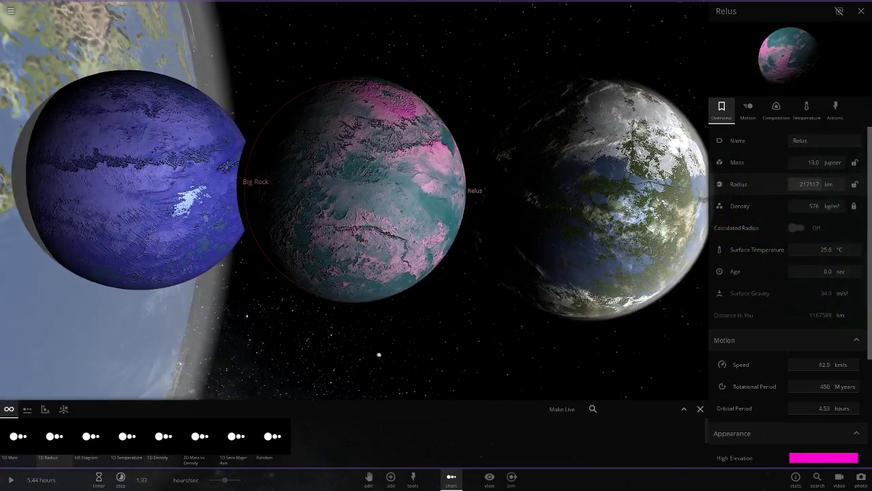
scroll(355, 198, down, 5)
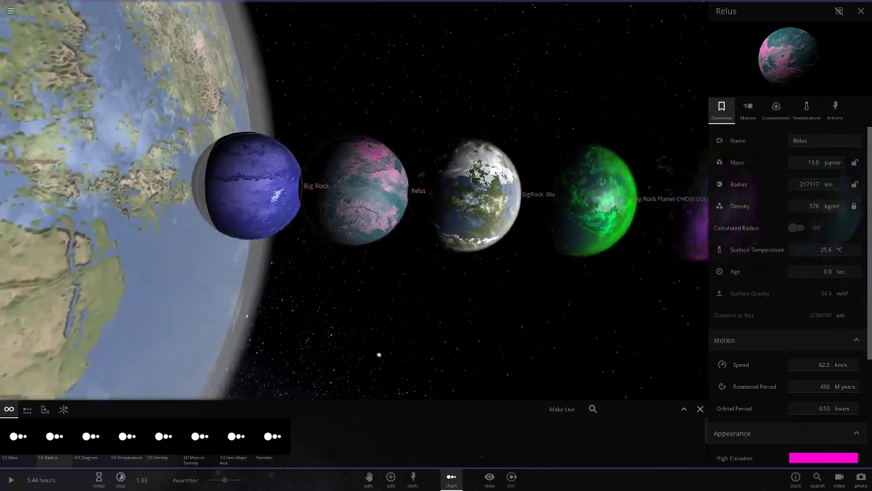
scroll(354, 197, up, 5)
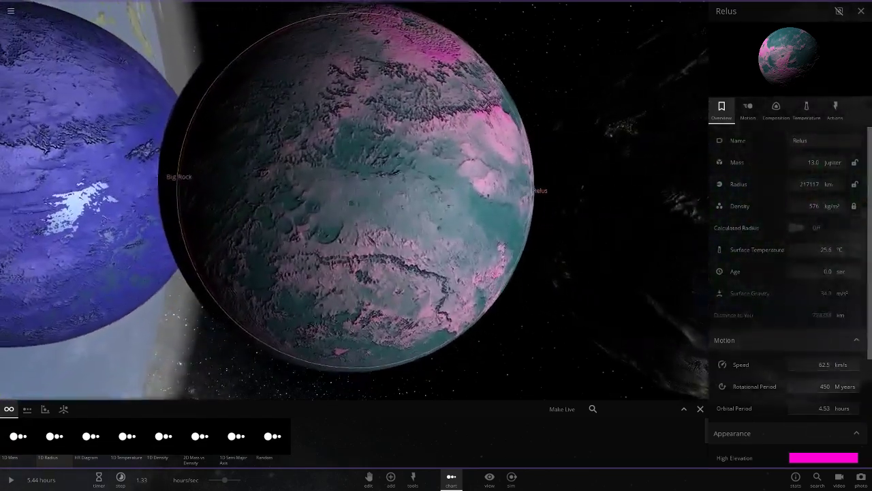
scroll(379, 355, down, 3)
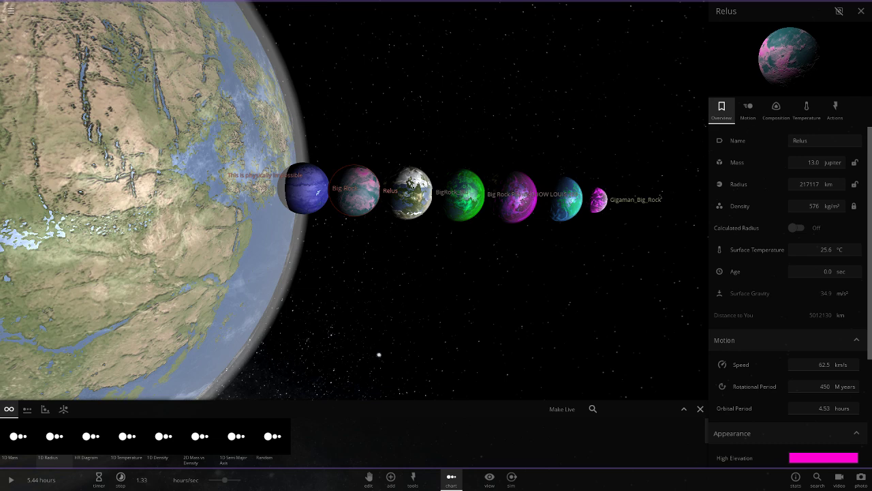
- Check the green planet's properties and add Big Rock 2 in orbit to the charted planets
key(Escape)
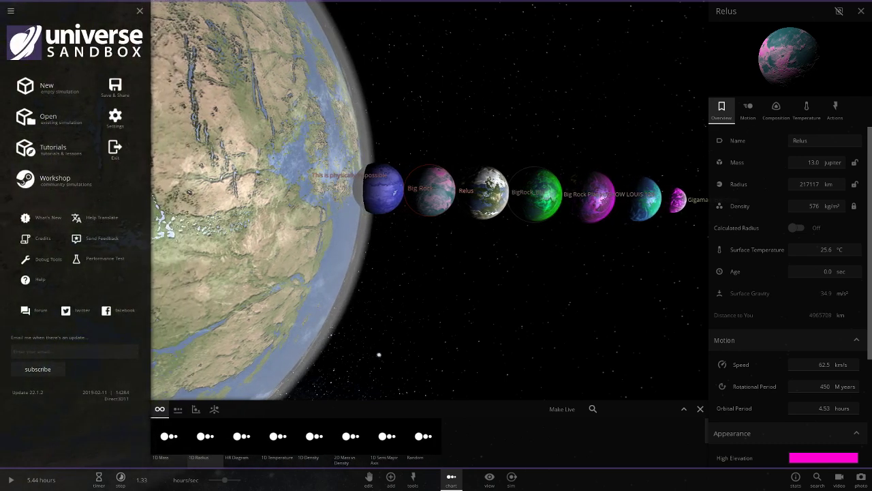
click(536, 195)
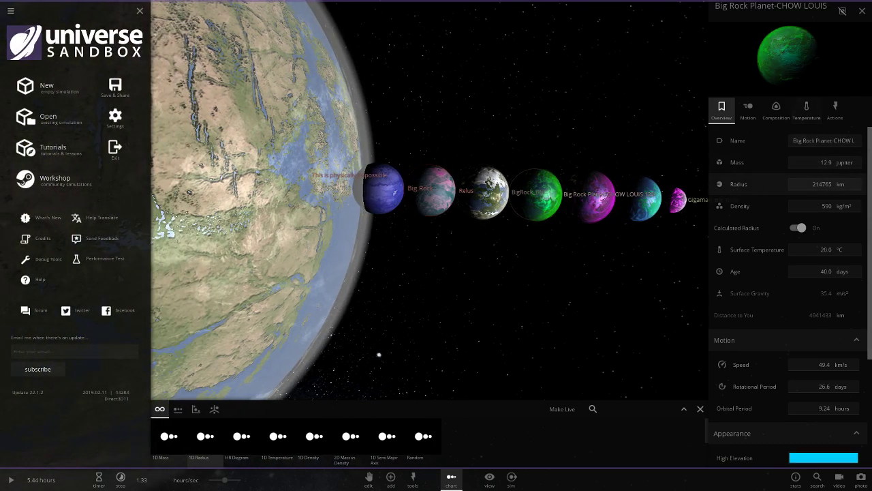
click(391, 476)
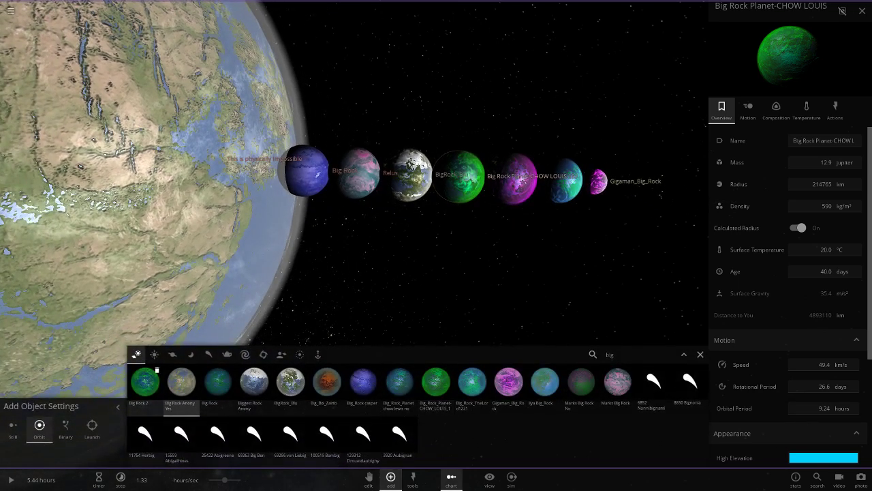
click(450, 230)
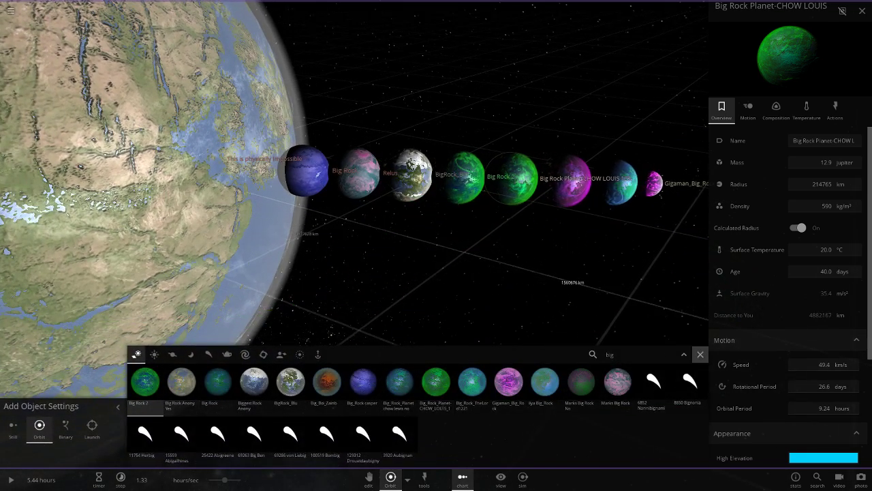
click(701, 354)
click(461, 238)
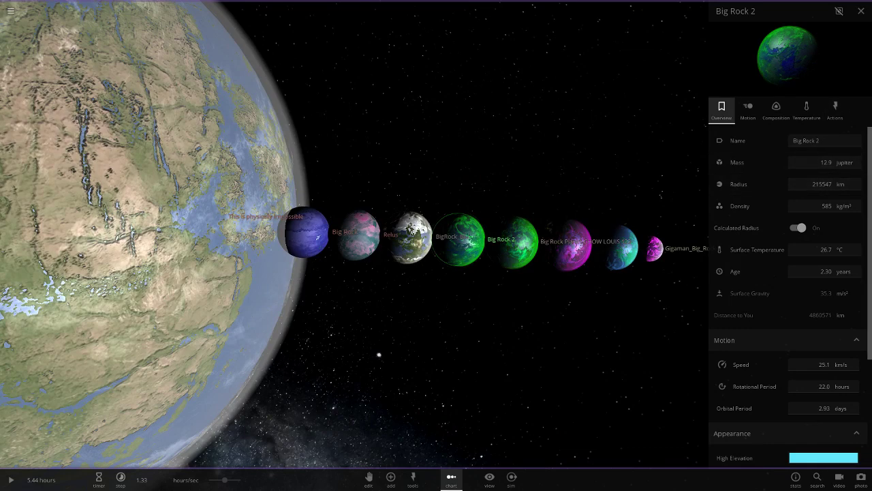
- Compare the radius of Relus with that of BigRock_Blu in the chart
key(Escape)
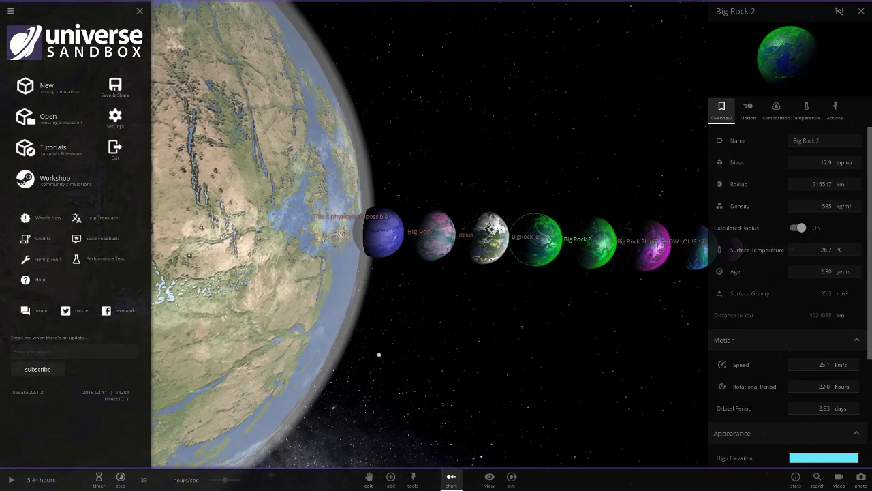
scroll(511, 237, up, 4)
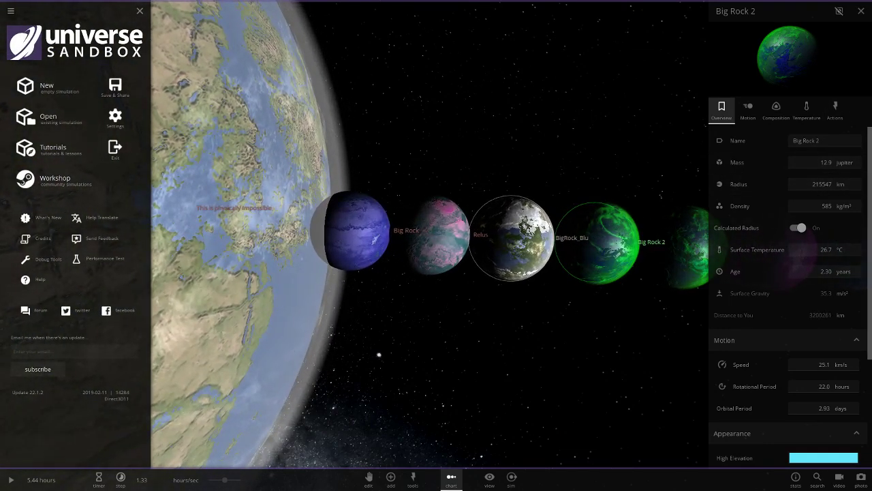
click(513, 239)
click(430, 234)
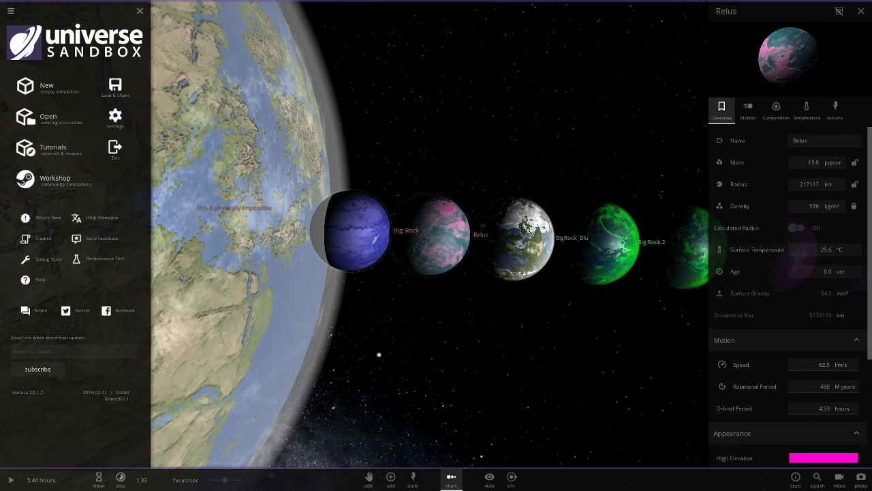
click(513, 238)
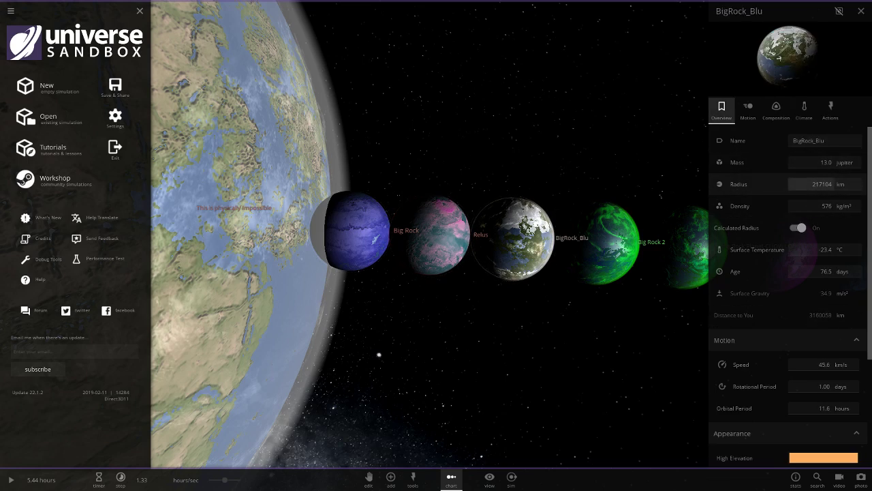
click(430, 235)
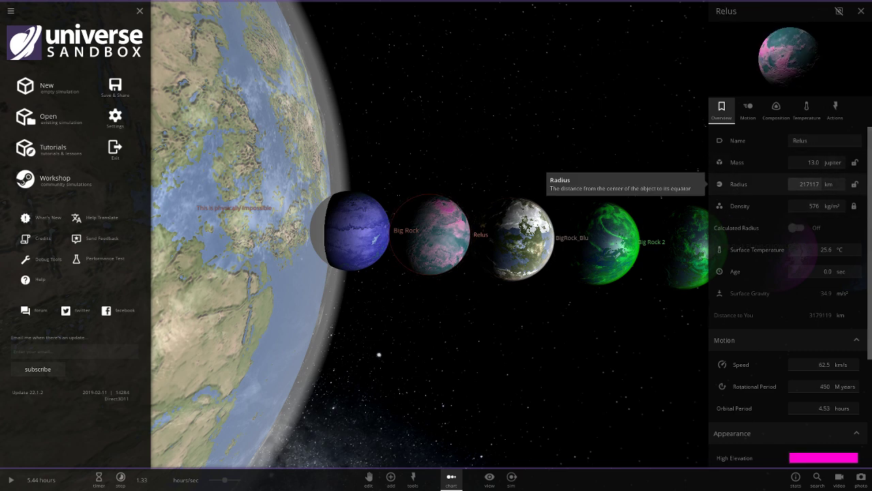
click(511, 239)
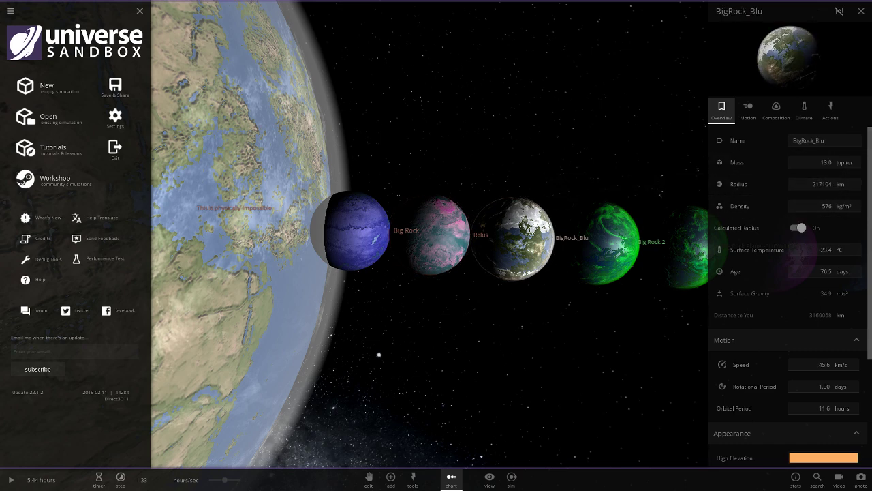
click(430, 234)
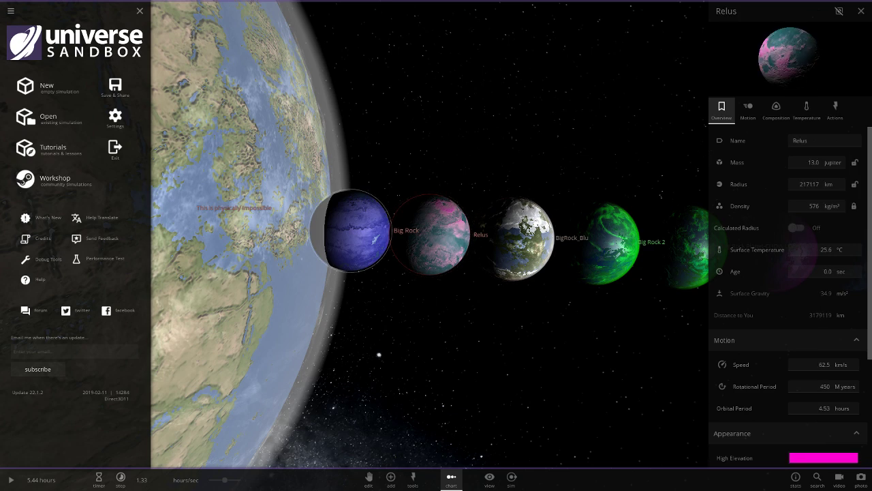
- Compare This is physically Impossible with the blue Big Rock and Relus, viewing the chart from near and far
scroll(245, 259, down, 5)
click(245, 259)
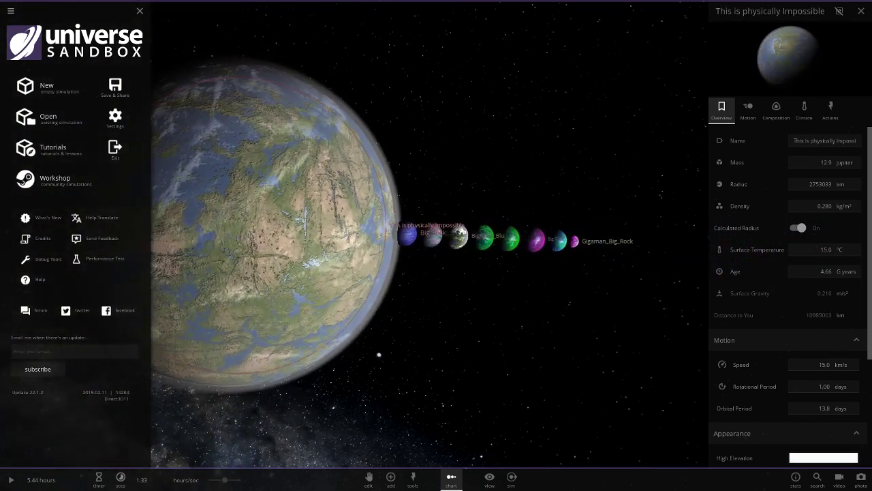
scroll(429, 239, up, 5)
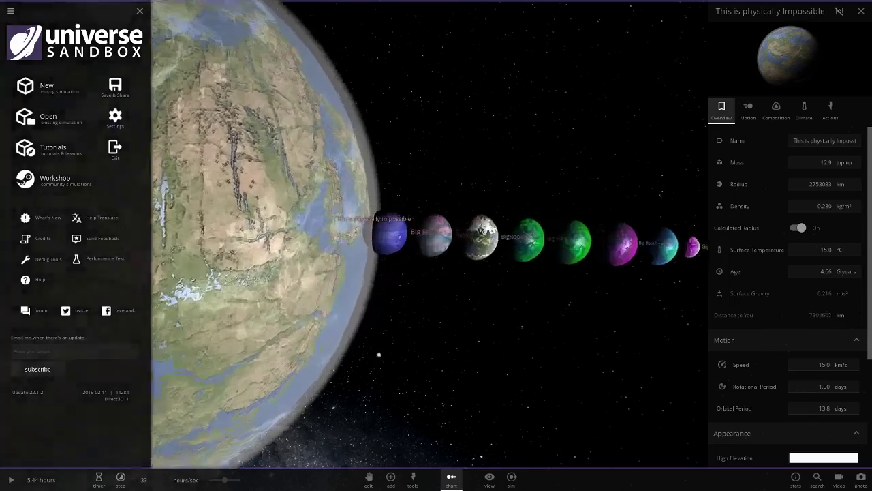
scroll(429, 238, down, 5)
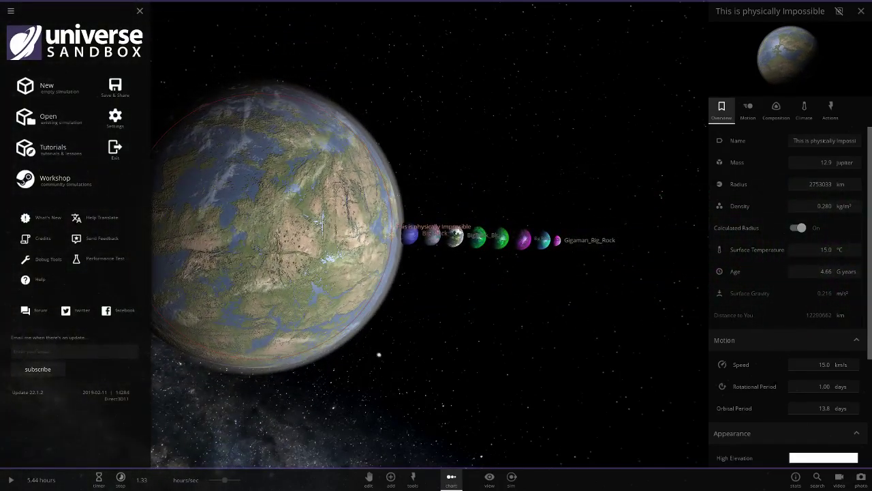
scroll(429, 239, up, 8)
click(254, 226)
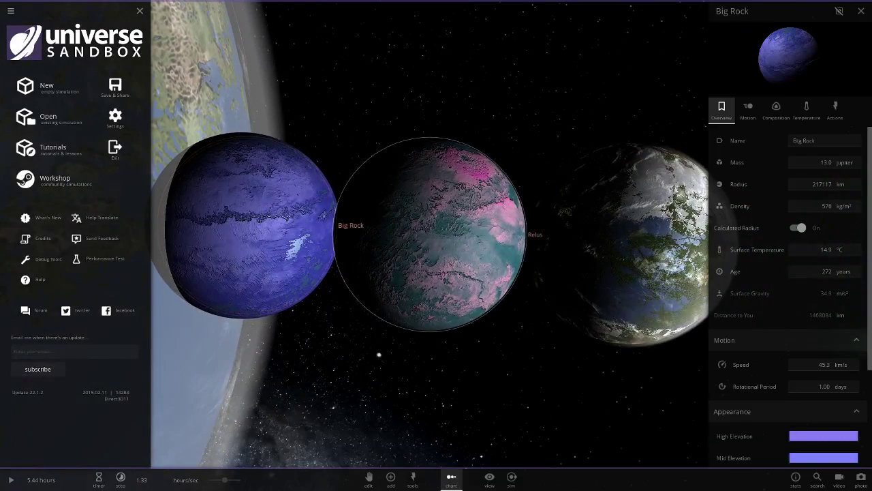
key(Tab)
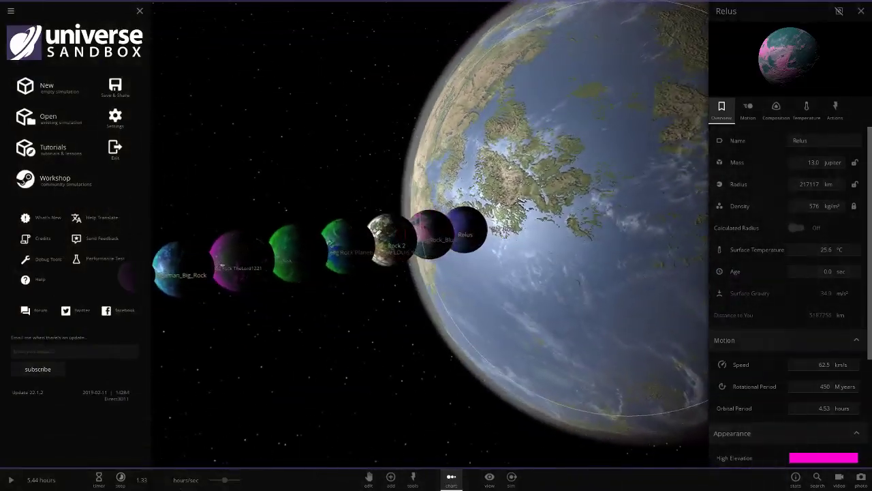
key(Tab)
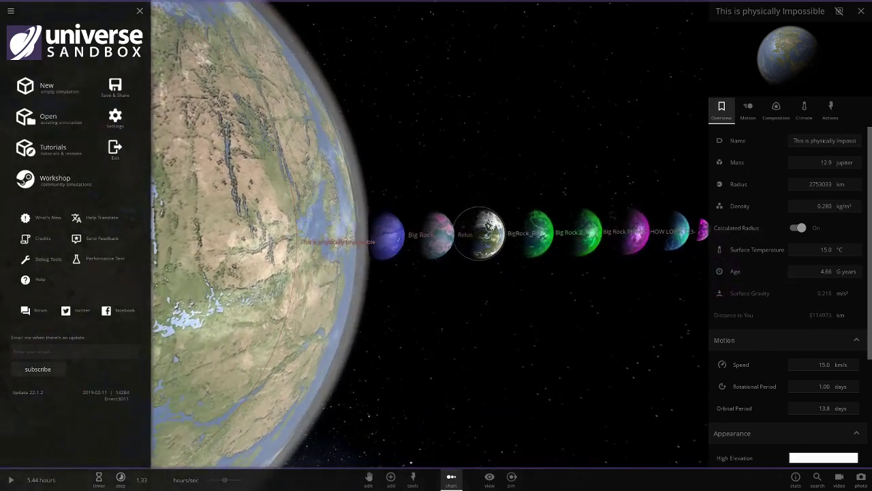
- Inspect Big Rock 2 and the magenta Big Rock, focusing on the magenta planet before viewing the whole chart
click(578, 233)
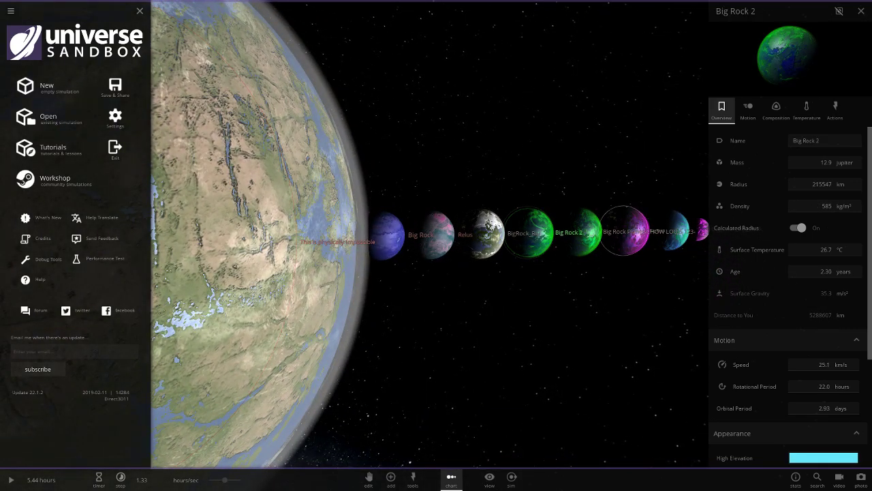
double_click(624, 231)
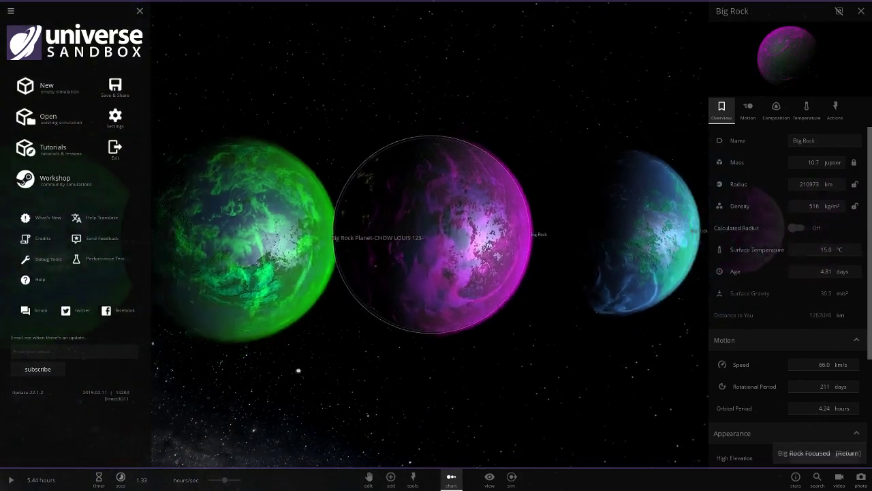
drag(624, 231, 491, 252)
scroll(429, 235, down, 5)
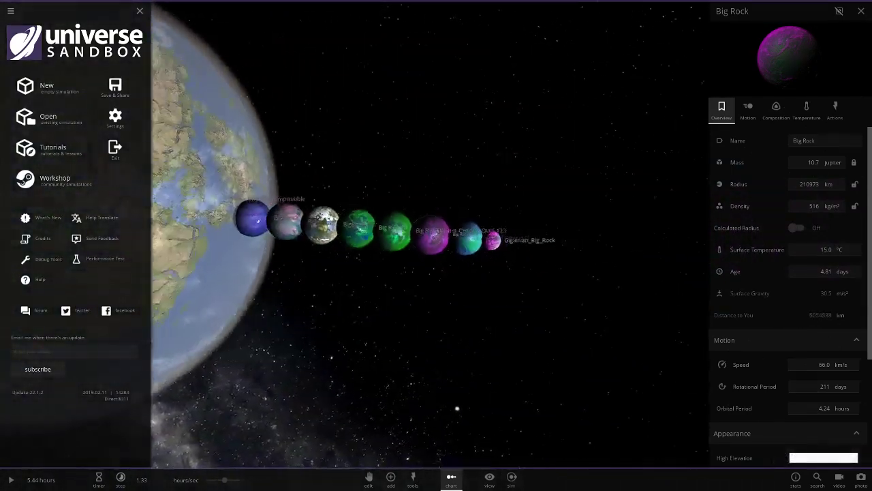
- Examine the row of charted planets around the magenta Big Rock from near, far and different angles
scroll(430, 235, up, 4)
drag(430, 236, 511, 244)
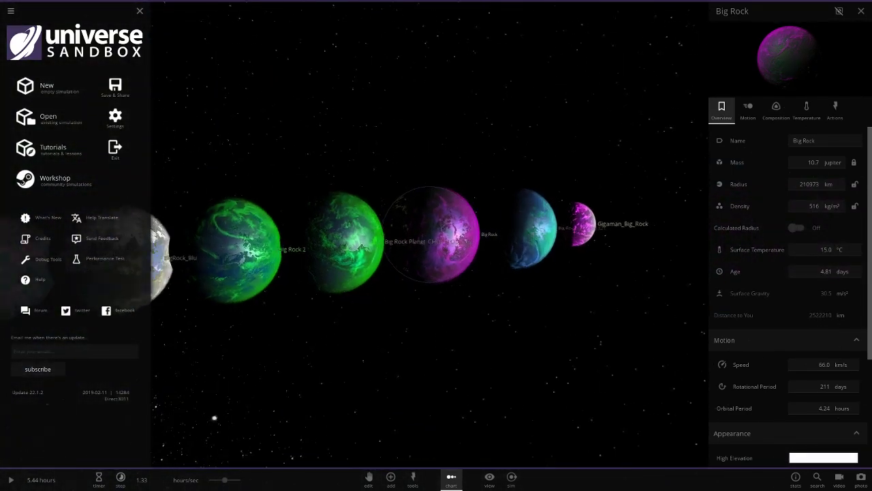
scroll(430, 235, down, 1)
drag(429, 235, 566, 256)
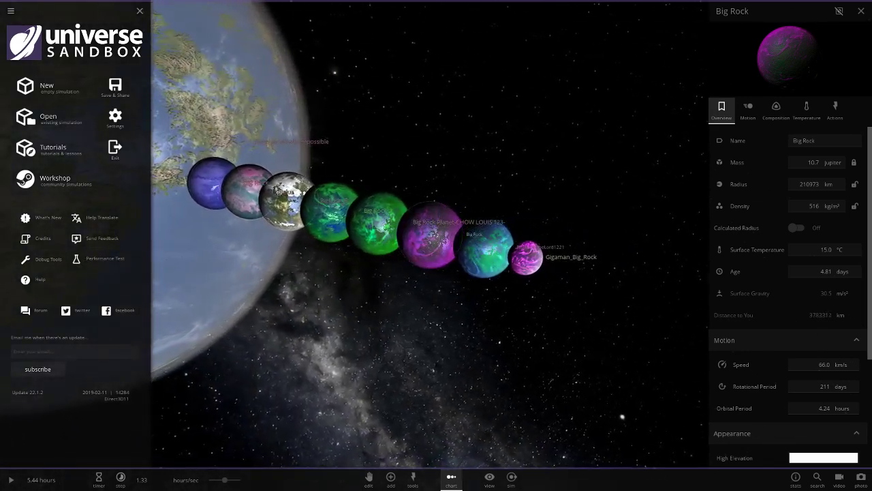
scroll(429, 235, down, 3)
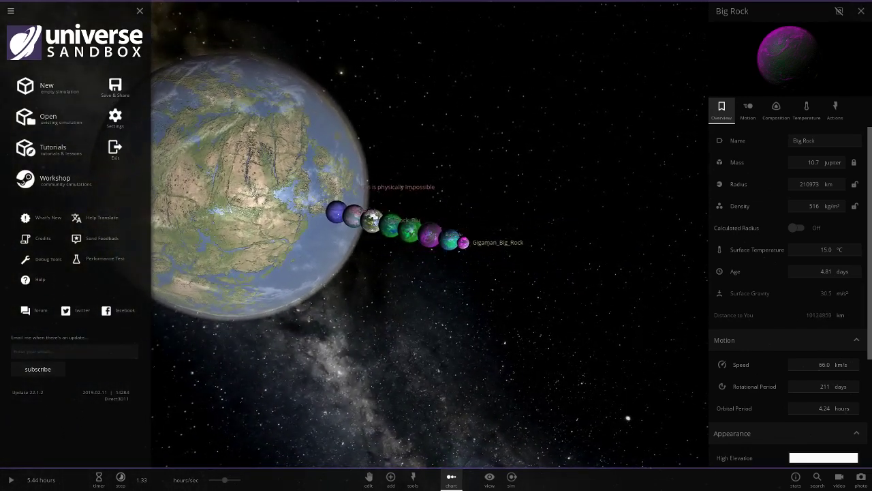
drag(627, 418, 308, 424)
scroll(308, 426, up, 3)
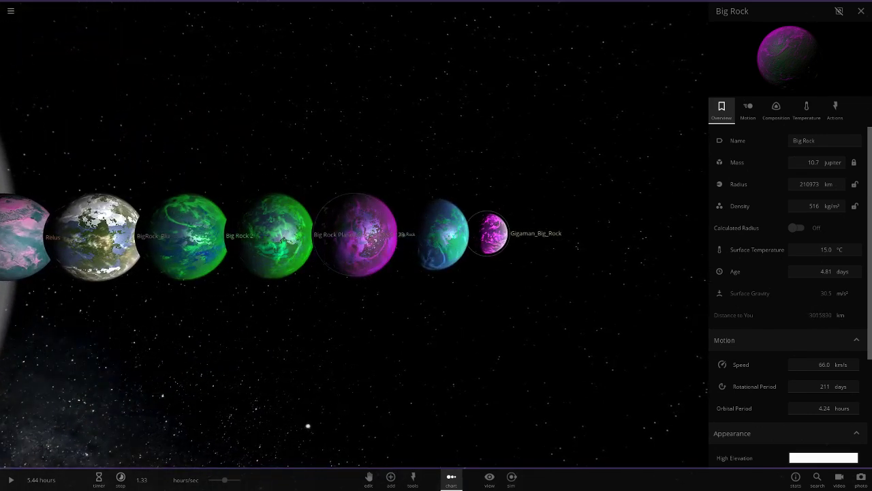
- Compare the properties of Gigaman_Big_Rock with those of This is physically Impossible
click(493, 234)
scroll(493, 234, down, 1)
scroll(493, 234, down, 4)
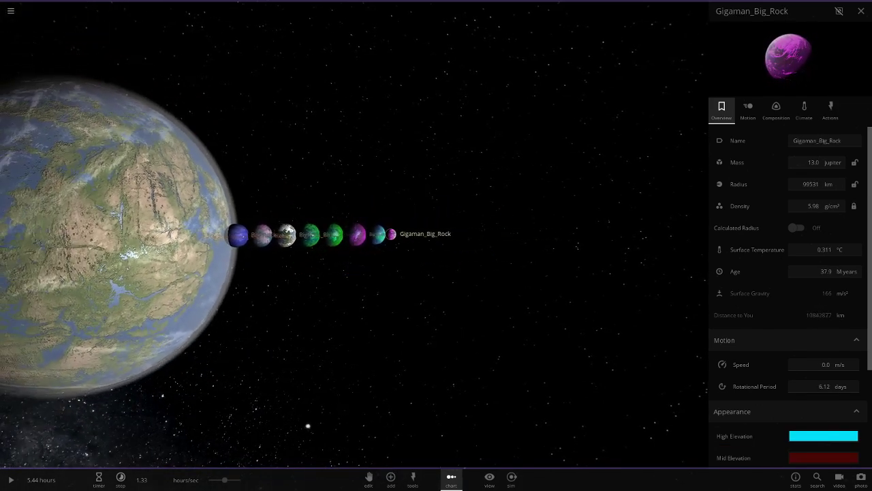
drag(494, 234, 695, 245)
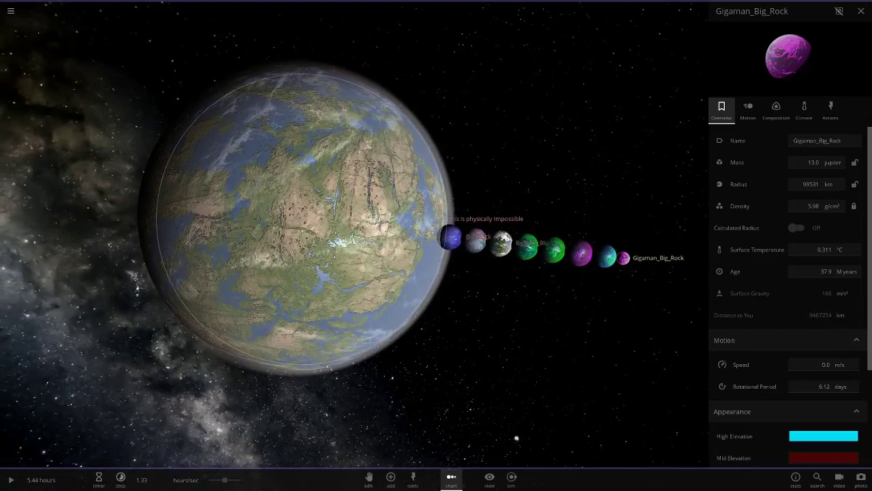
click(321, 221)
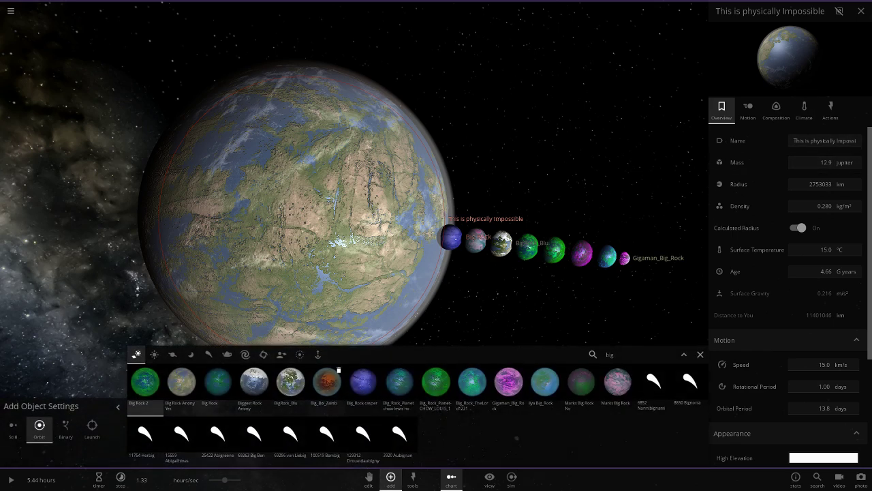
click(327, 385)
scroll(487, 150, down, 5)
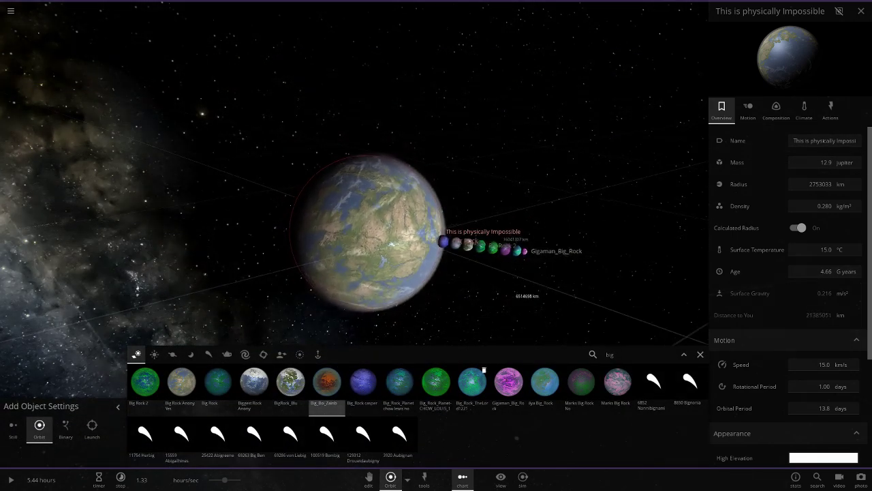
click(701, 355)
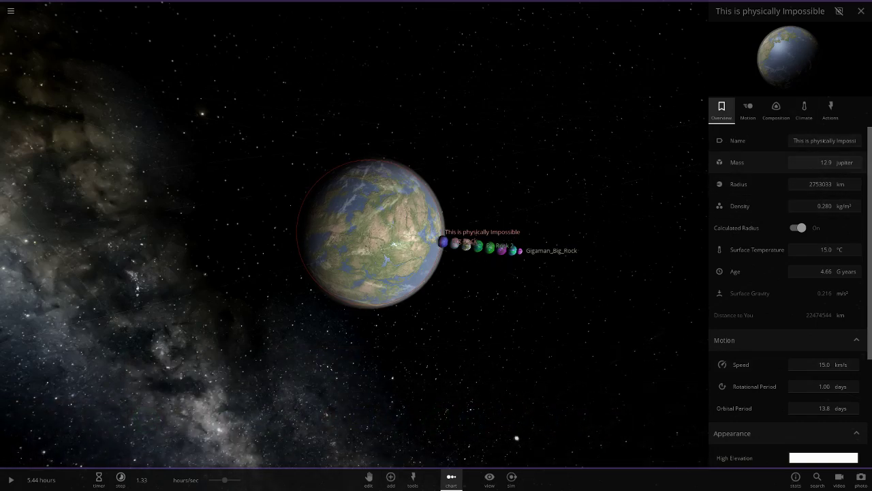
- Check the properties of the purple Big Rock, then focus on BigRock_Blu among the charted planets
scroll(437, 239, up, 6)
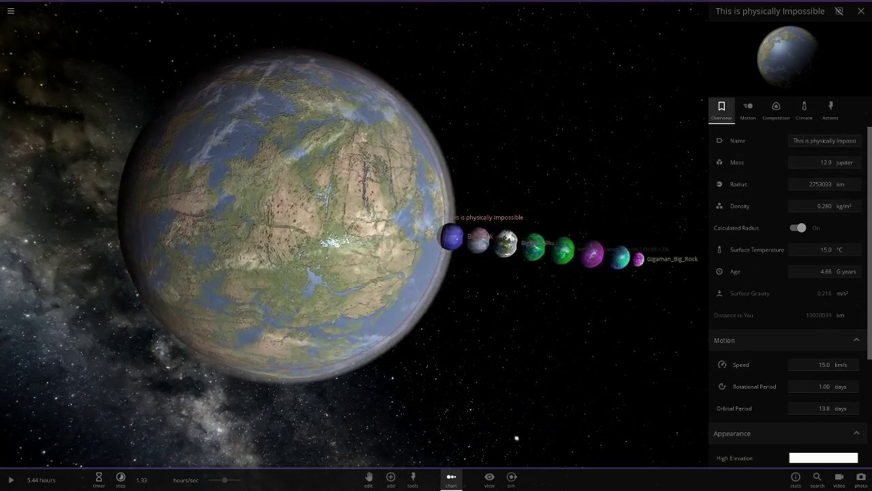
scroll(453, 236, up, 2)
click(457, 234)
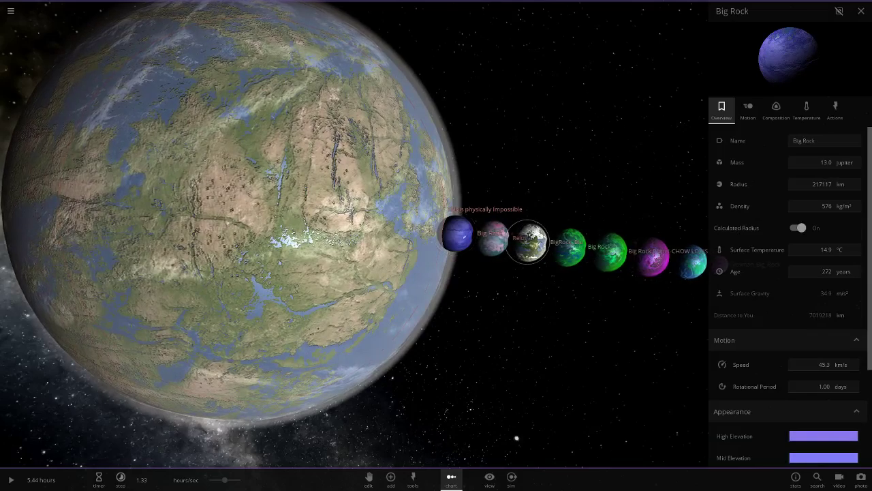
double_click(529, 238)
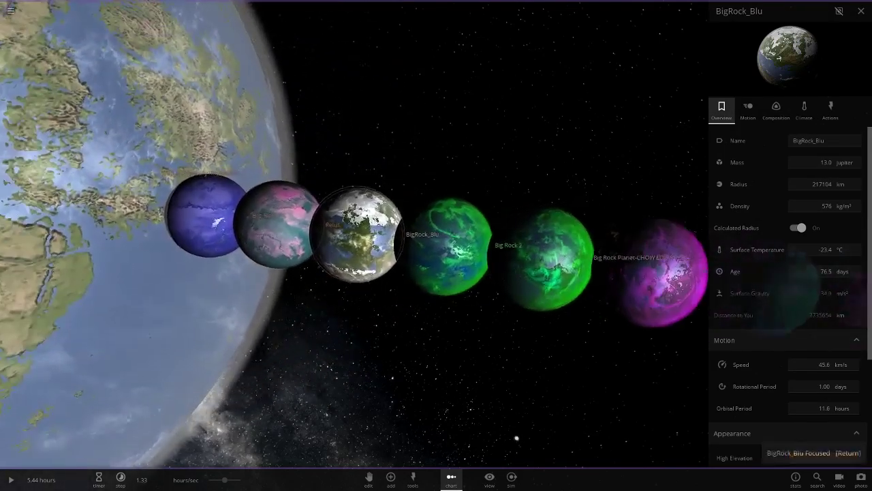
scroll(436, 239, down, 5)
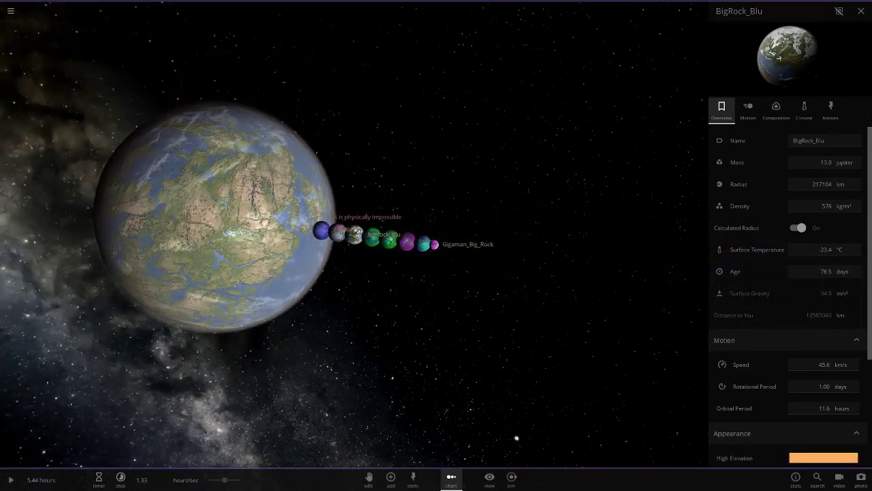
- View the planets around BigRock_Blu from near and far and inspect the properties of This is physically Impossible
scroll(354, 235, up, 5)
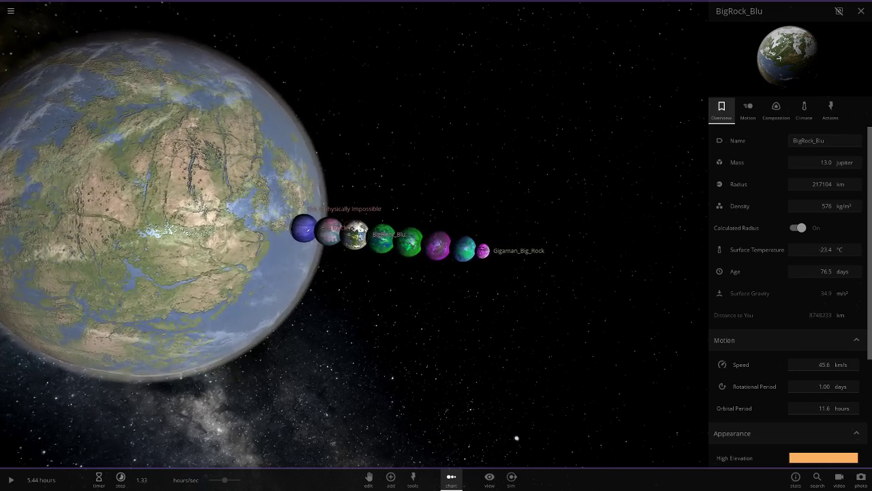
scroll(354, 235, down, 1)
drag(409, 272, 436, 314)
scroll(355, 235, down, 4)
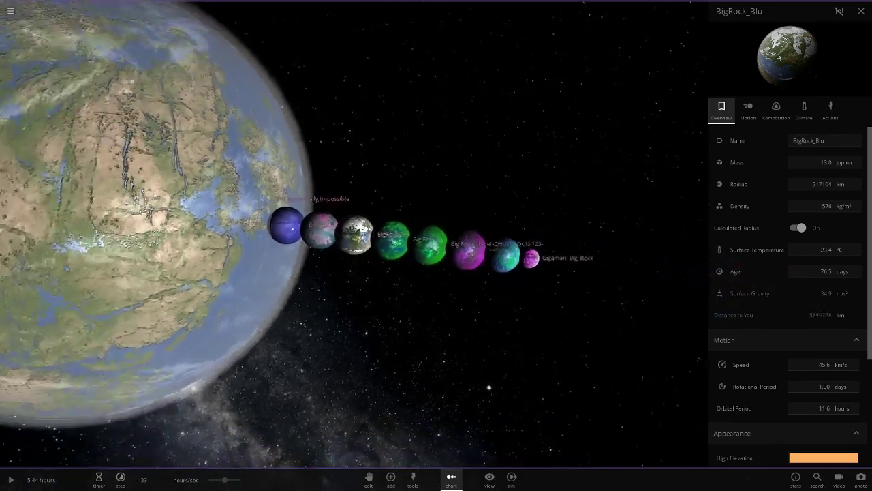
click(171, 245)
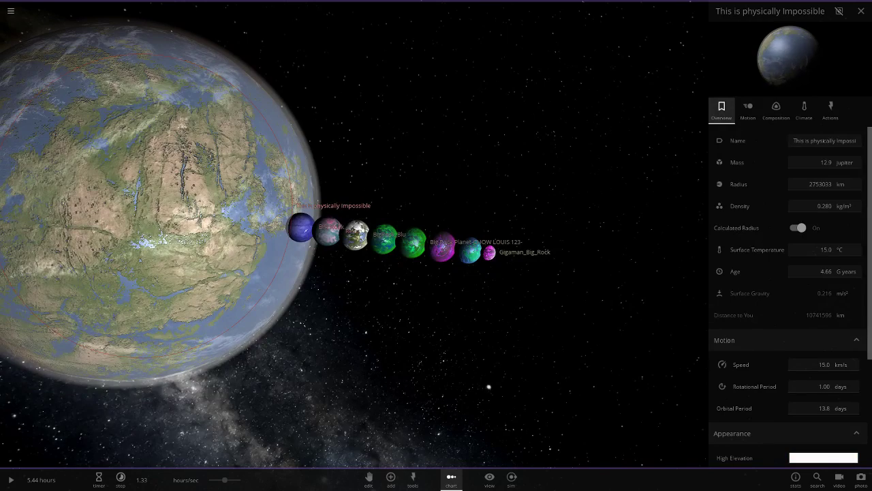
scroll(355, 235, up, 2)
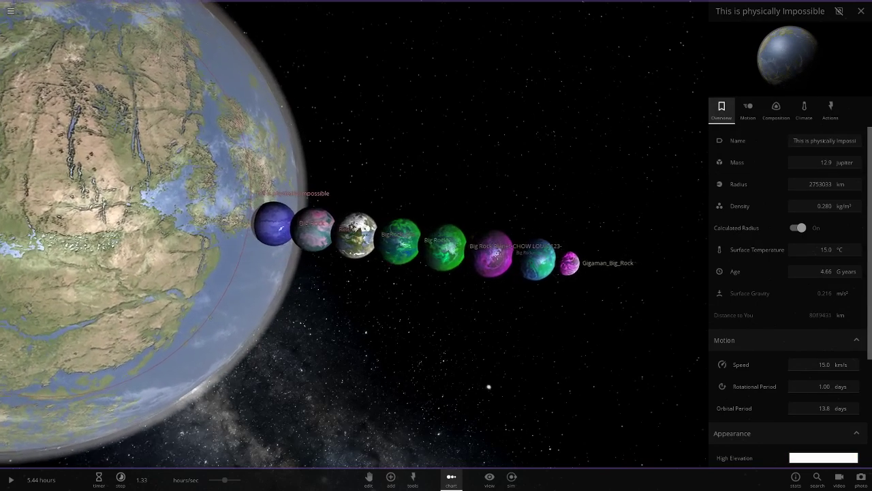
- Deselect This is physically Impossible and examine the smaller charted planets beside it
click(436, 327)
drag(436, 327, 454, 377)
scroll(437, 246, up, 5)
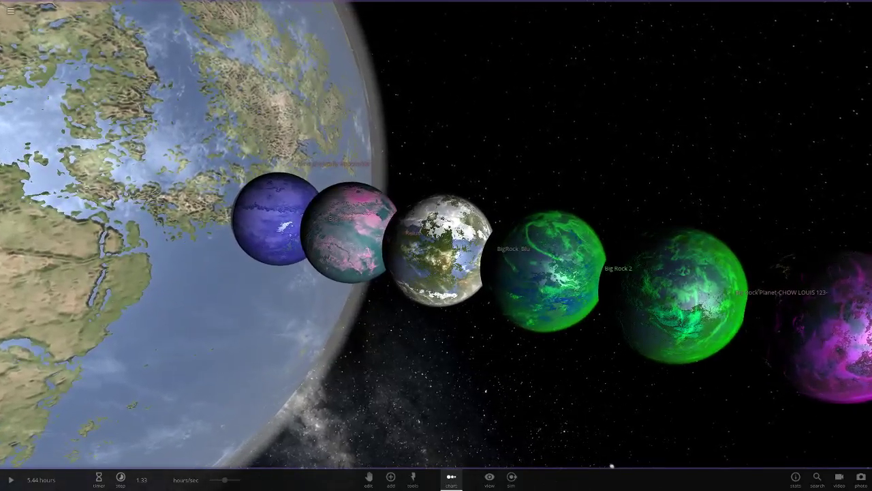
scroll(611, 466, down, 3)
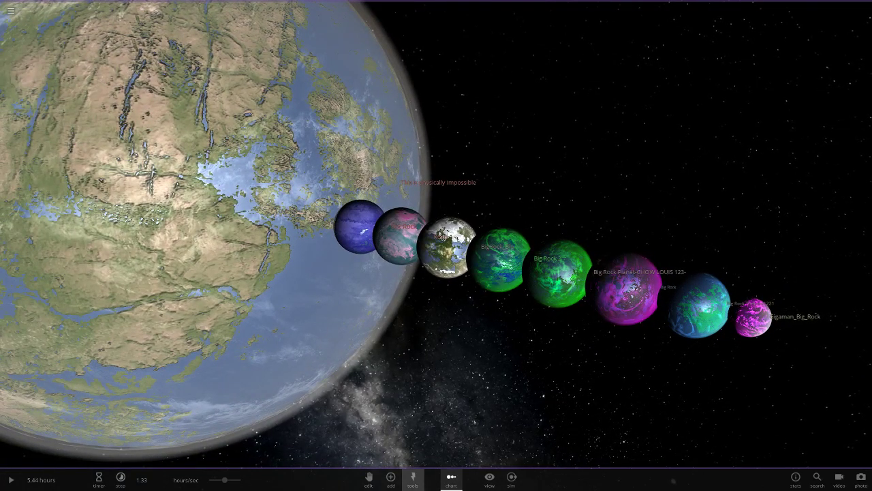
- Clear the object search and add 2MASS J2126-8140 in orbit to the charted planets
click(390, 476)
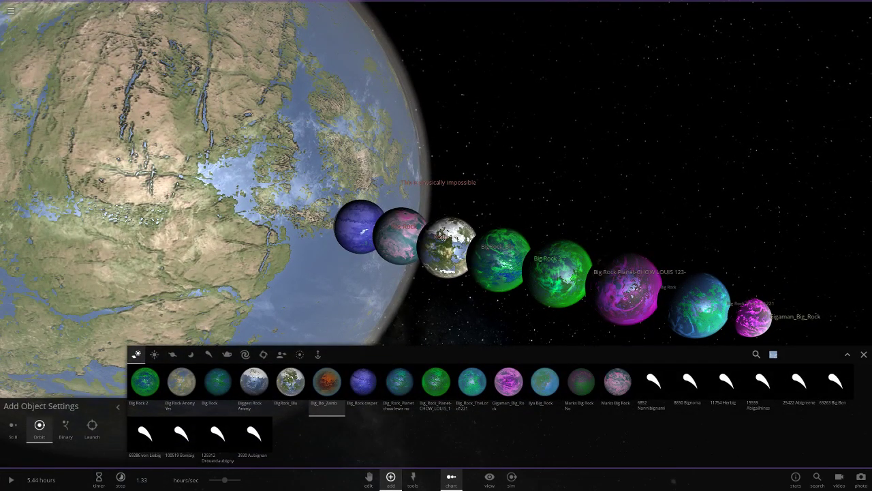
key(BackSpace)
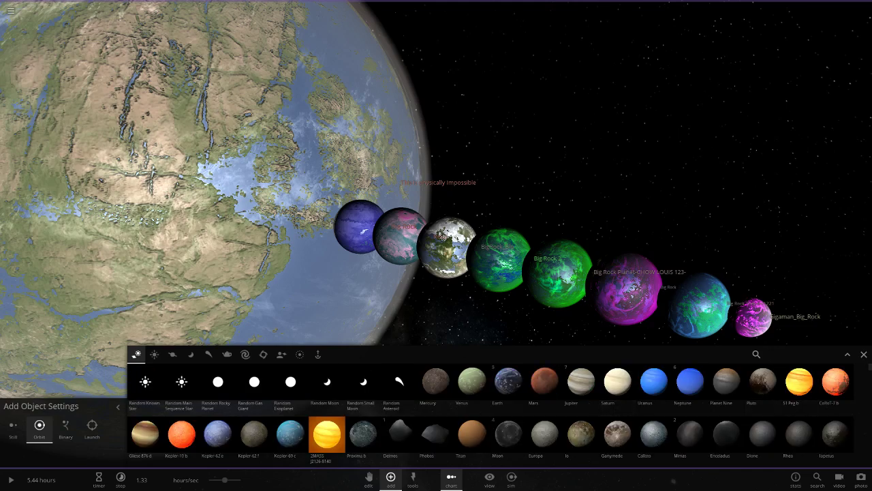
click(327, 436)
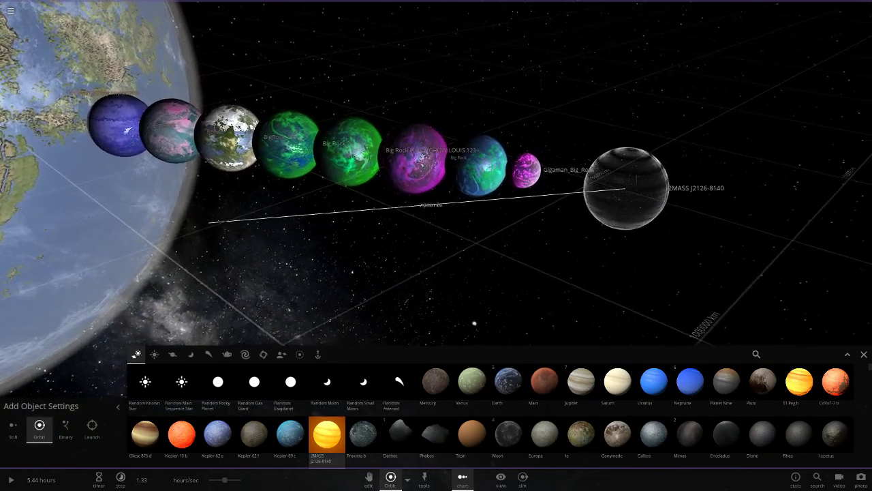
click(621, 185)
key(Escape)
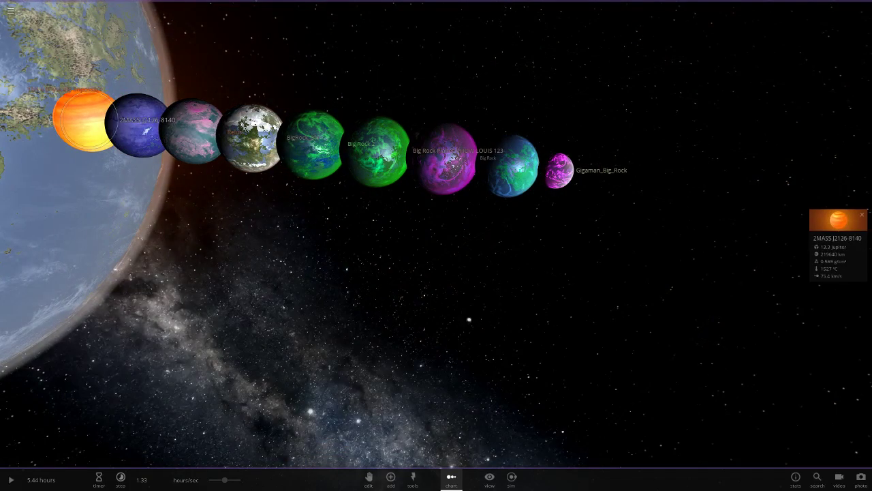
- Focus on 2MASS J2126-8140 in the chart and review its mass, radius and surface temperature
double_click(85, 121)
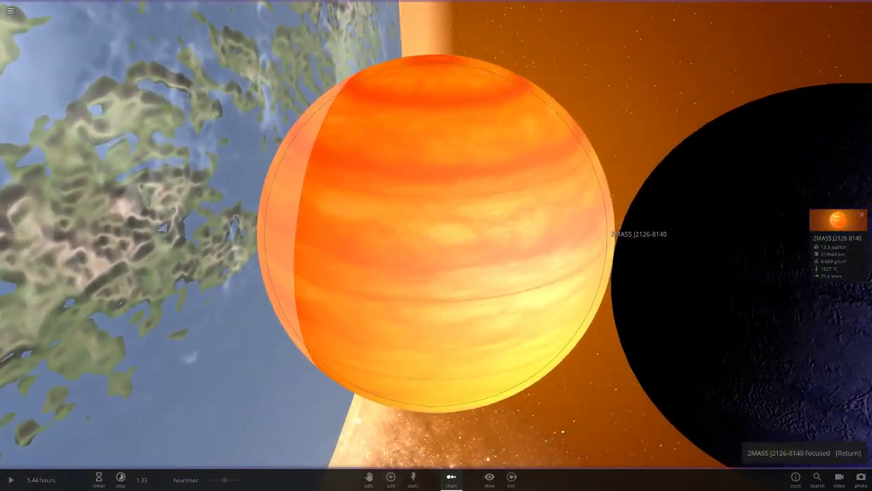
click(838, 221)
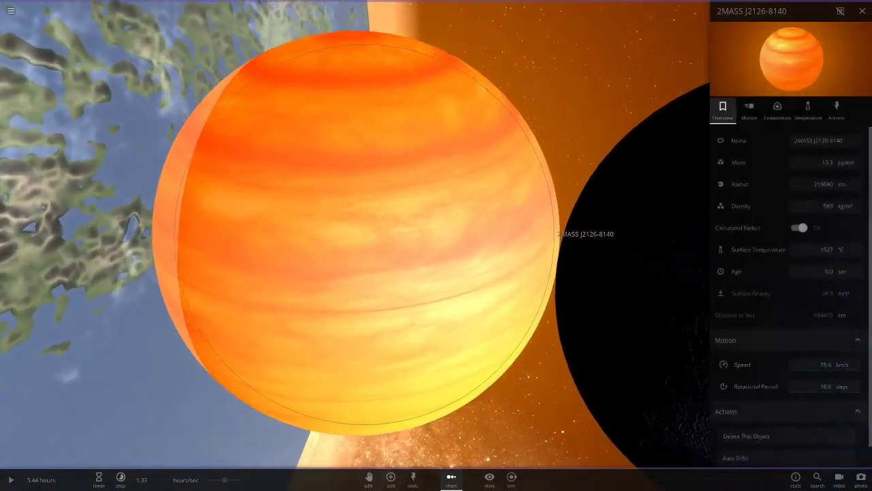
click(862, 11)
scroll(436, 234, down, 5)
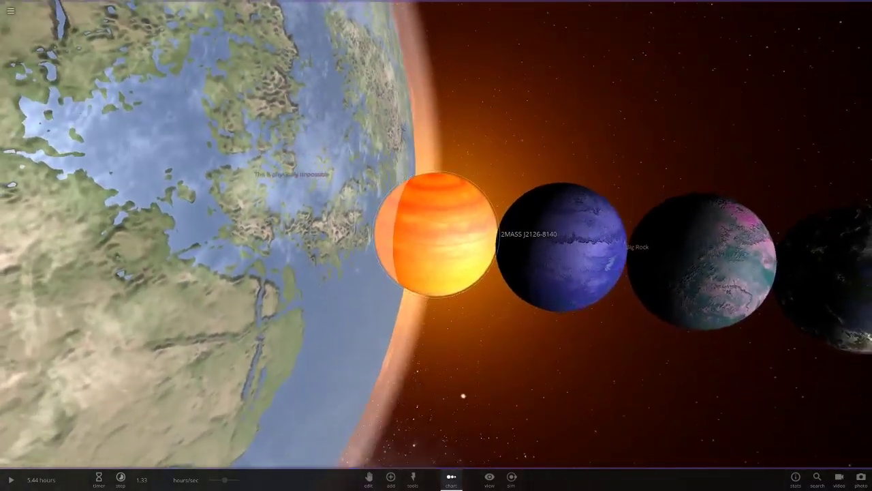
key(f)
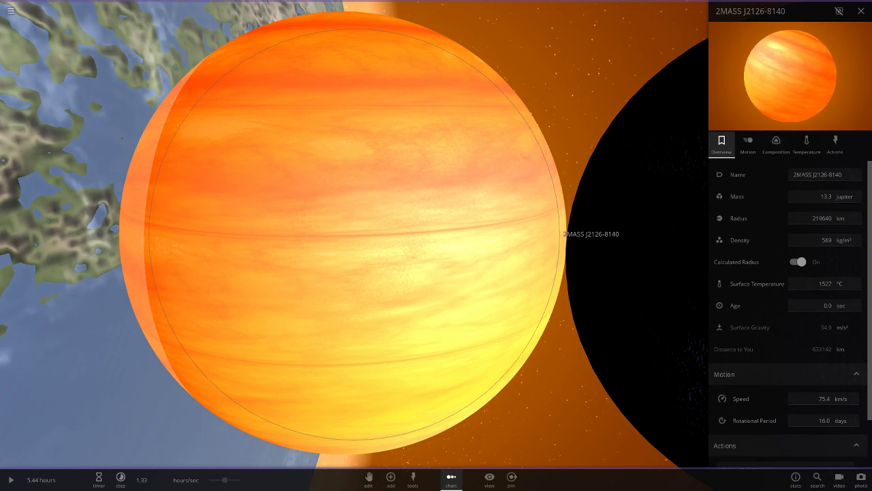
click(861, 11)
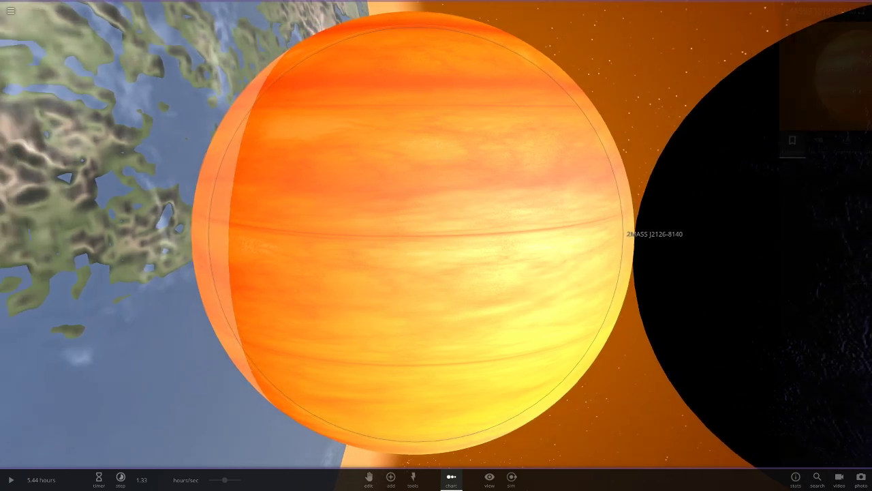
- Compare 2MASS J2126-8140 with the neighbouring Big Rock planets, then delete it from the simulation
scroll(436, 234, down, 10)
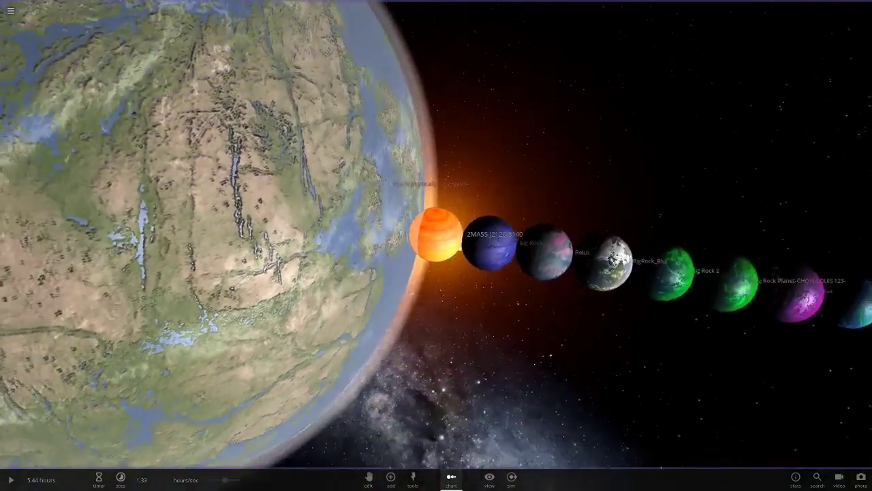
scroll(437, 234, up, 10)
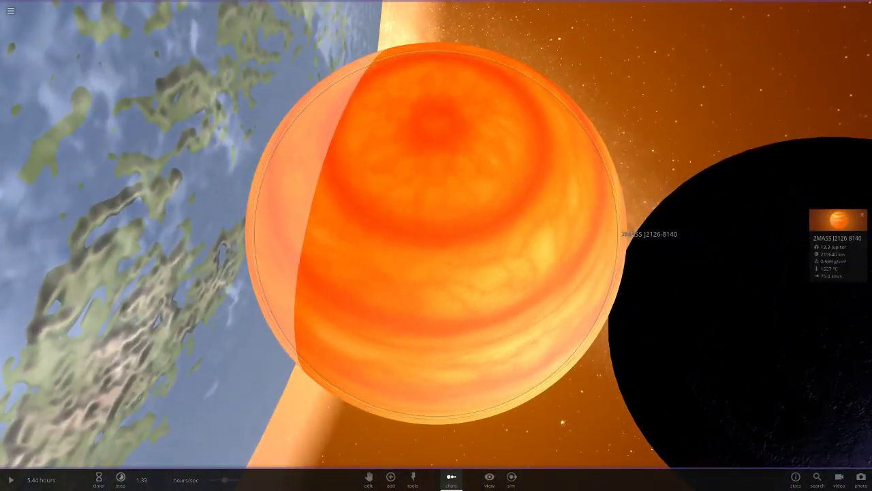
click(838, 251)
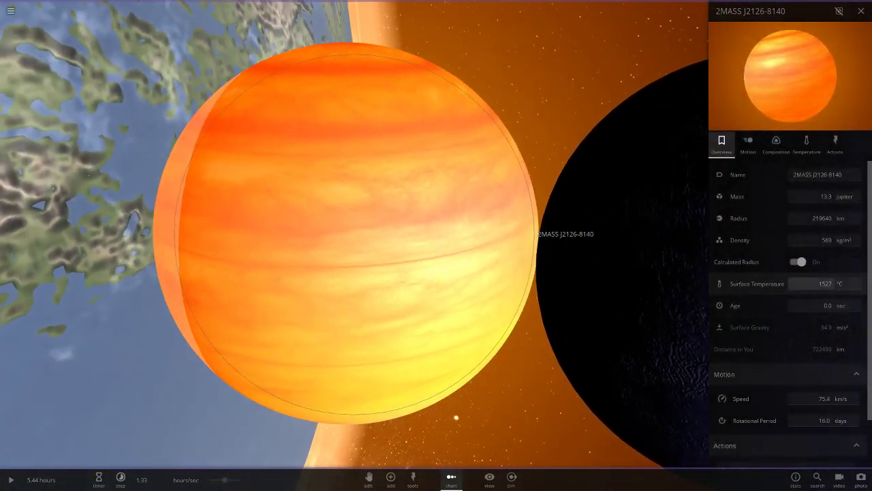
scroll(456, 417, down, 5)
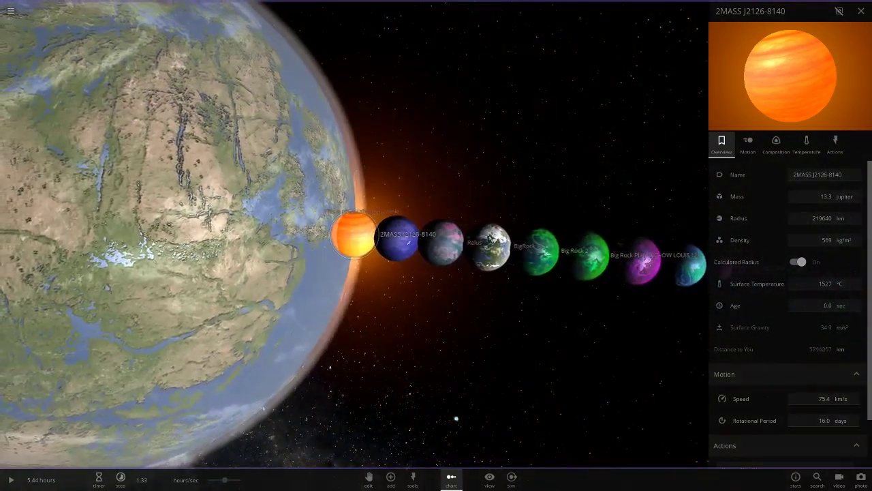
key(Delete)
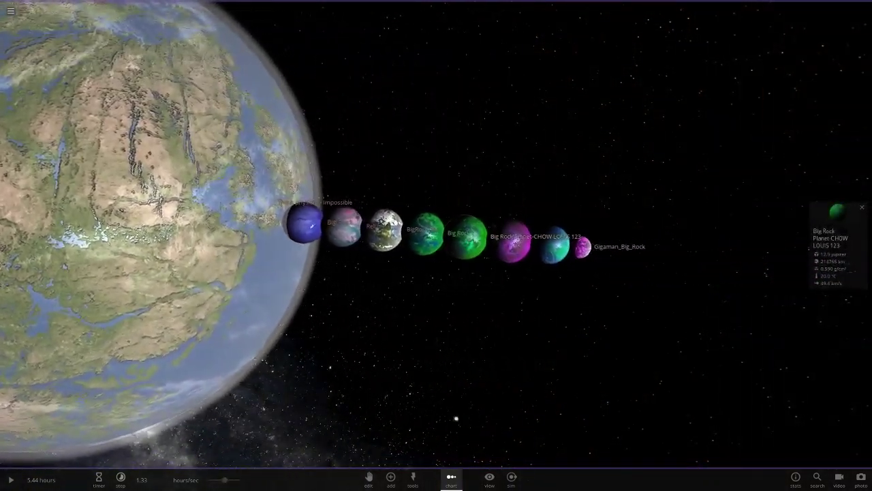
- Focus on the purple Big Rock in the chart for a close look beside Relus
drag(456, 418, 521, 424)
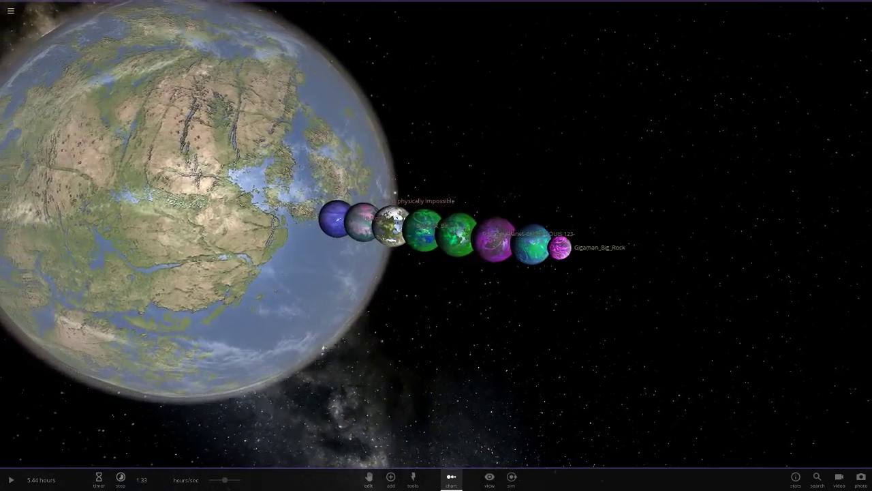
double_click(286, 238)
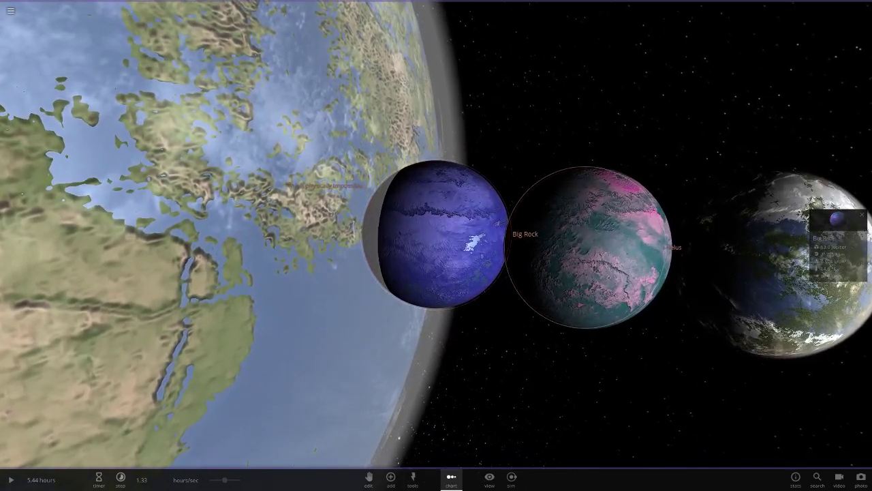
- Review the mass, radius, density and surface temperature of Relus, then close its properties
click(838, 221)
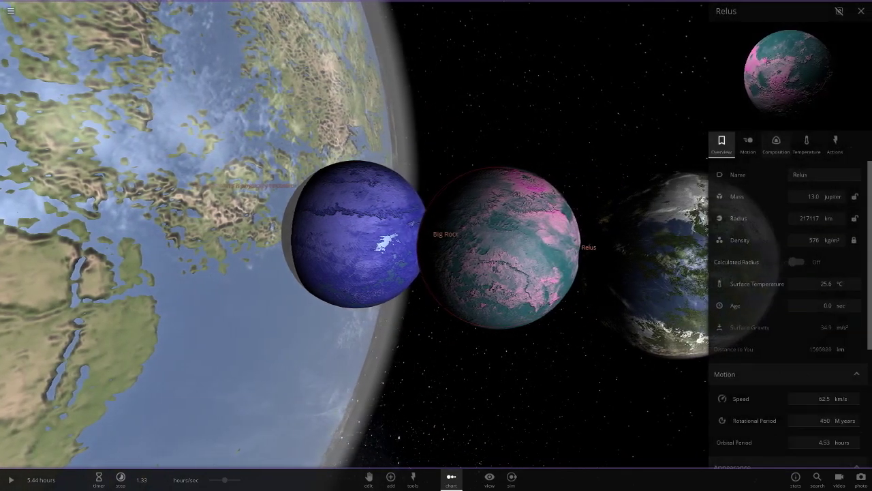
click(862, 11)
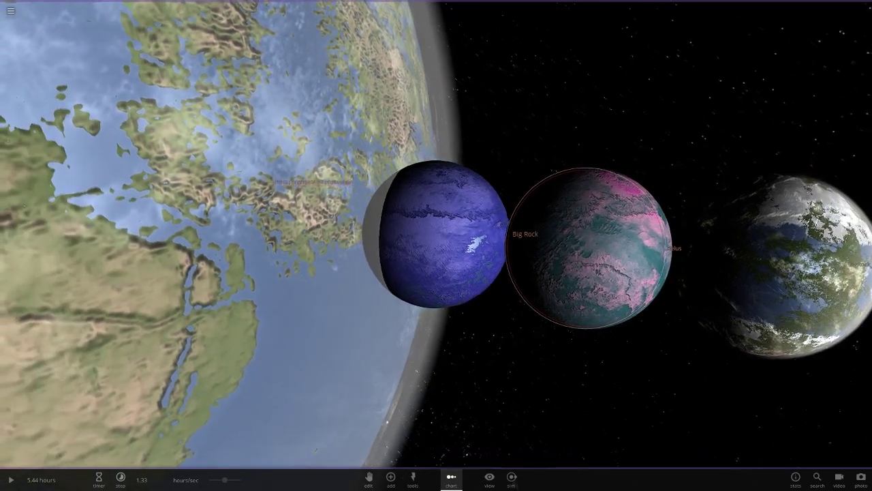
- Focus on the planet "This is physically Impossible", review its mass, radius and density against the smaller charted planets, and close its properties
scroll(436, 245, down, 5)
scroll(436, 245, up, 3)
click(287, 239)
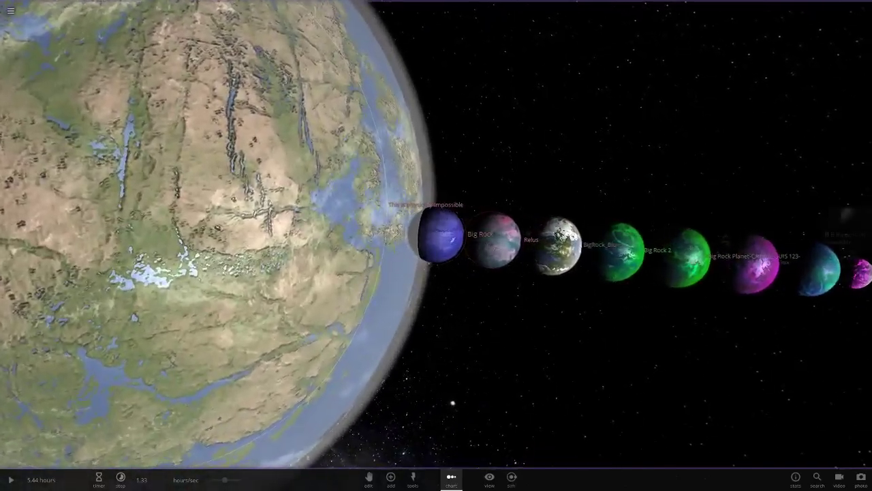
scroll(436, 245, down, 5)
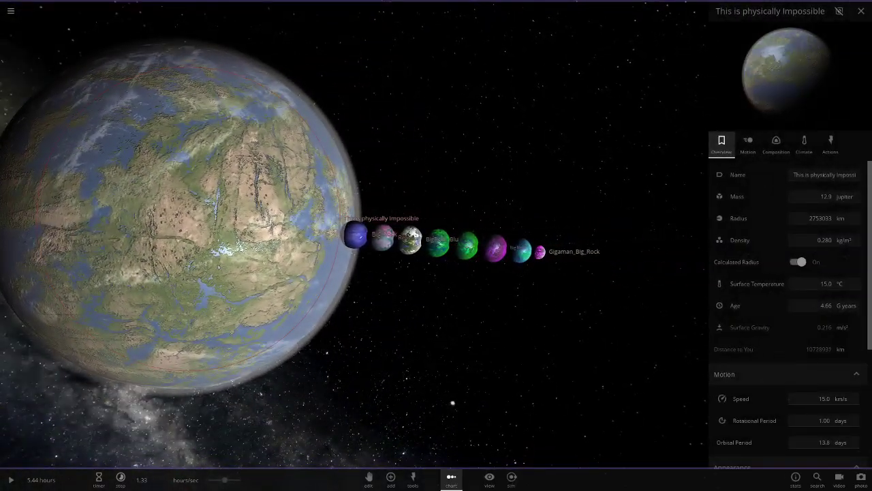
drag(423, 204, 328, 222)
double_click(273, 225)
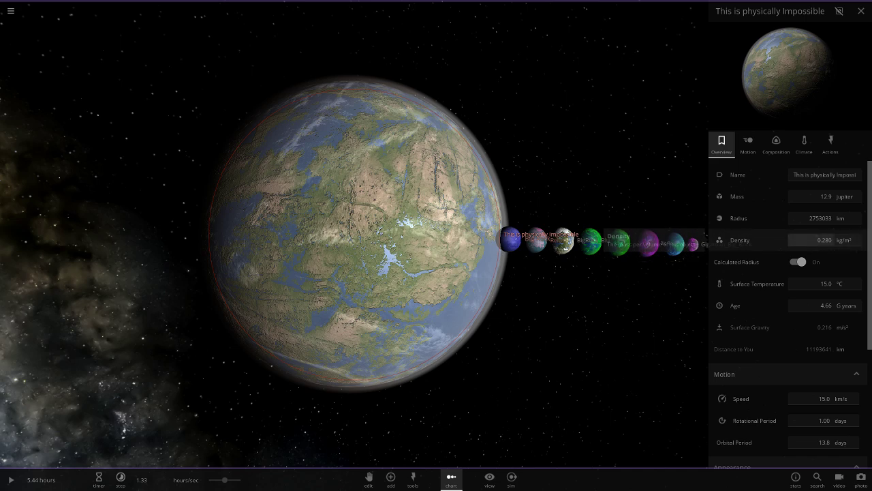
click(861, 11)
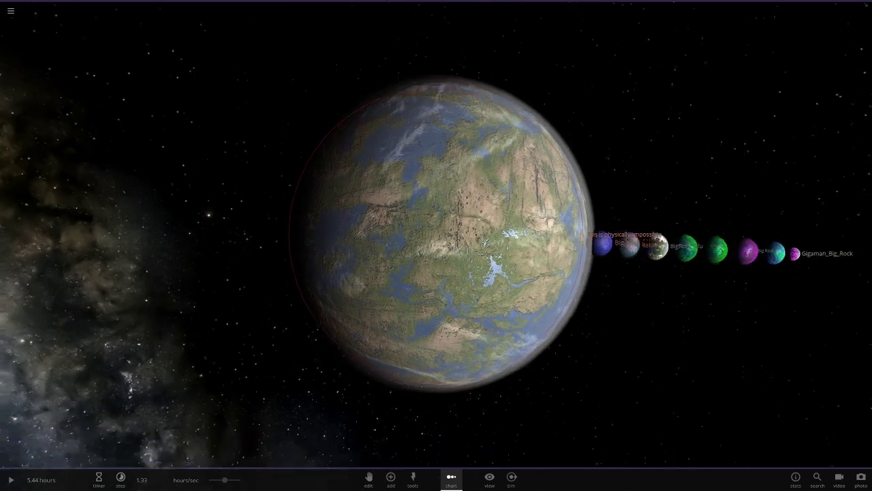
- Open the main menu and focus the view on Big Rock in the charted lineup
key(Escape)
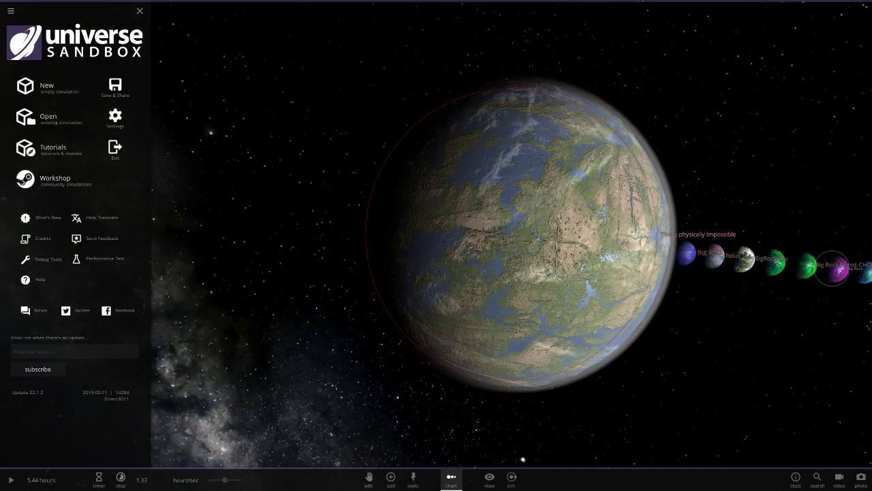
key(Return)
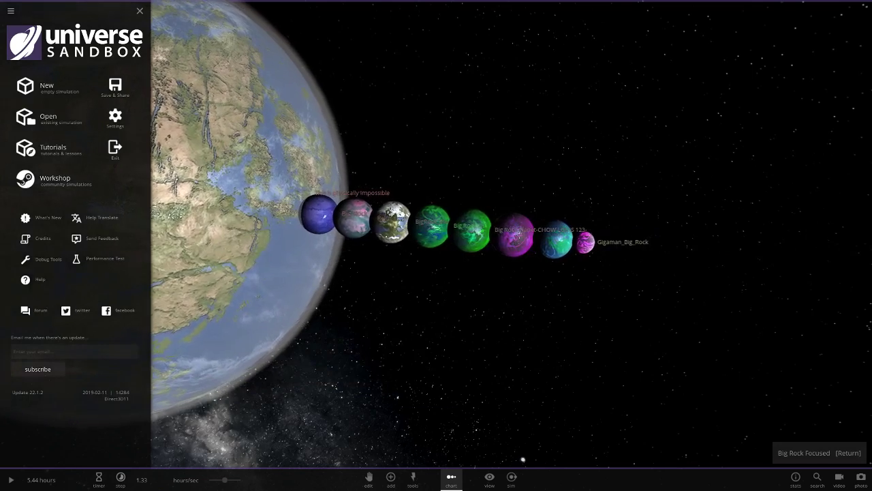